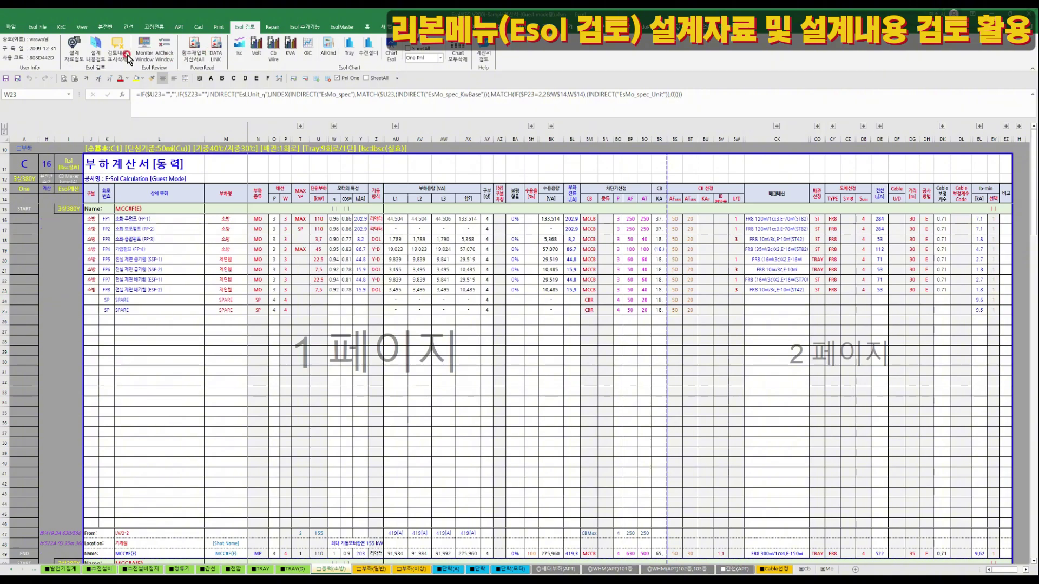
Open the design data review tool and inspect the contents of EsAirCctRate.DBs in the BaseDbs folder.
click(79, 59)
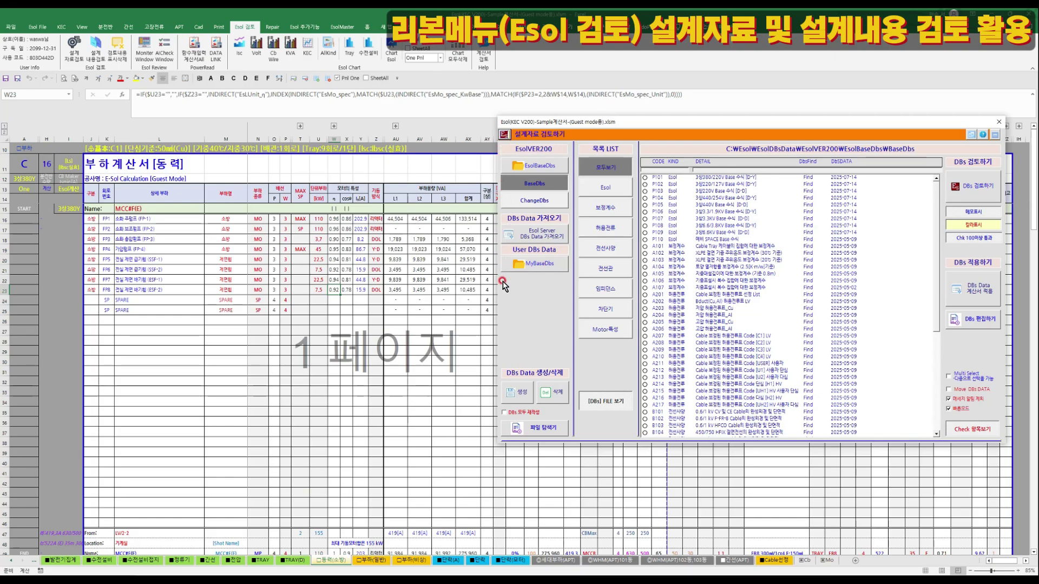
click(541, 429)
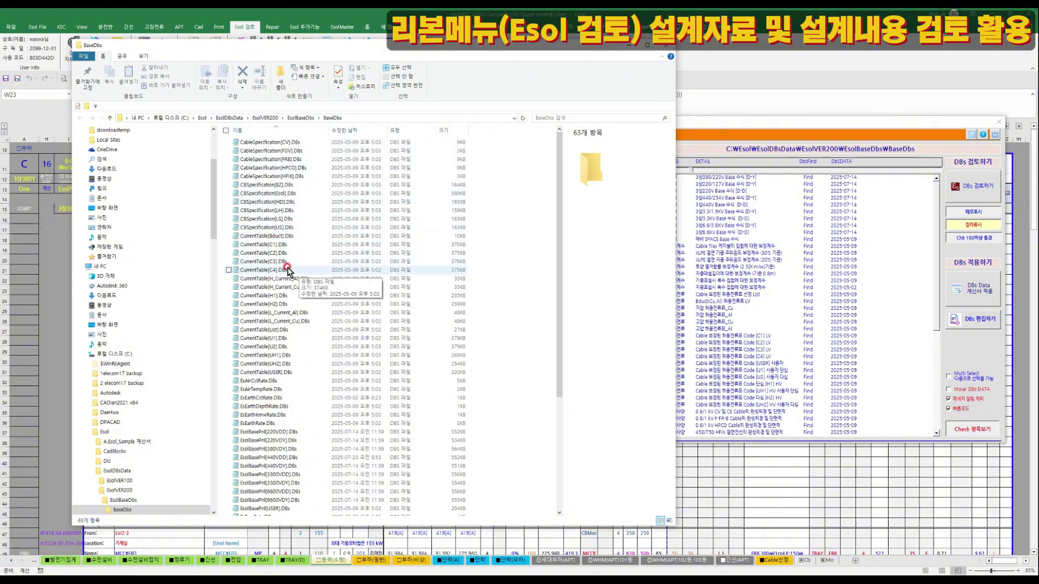
click(280, 382)
double_click(281, 383)
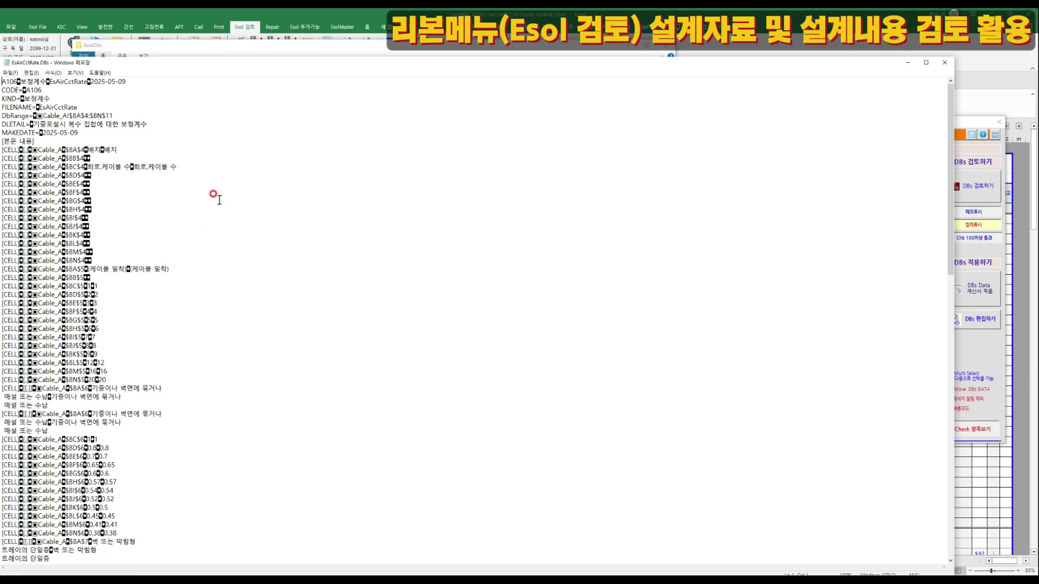
click(40, 173)
click(947, 68)
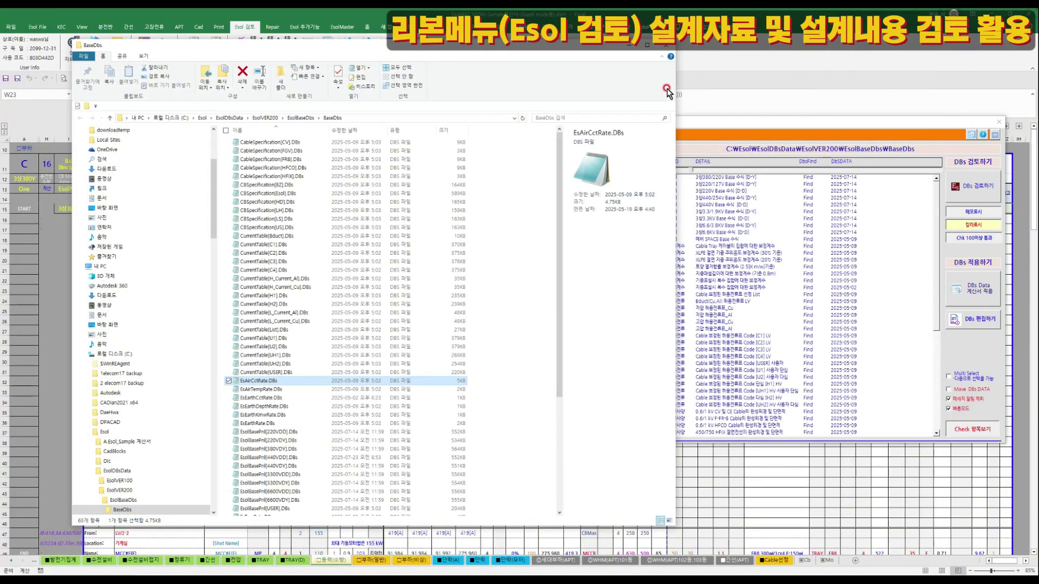
click(661, 47)
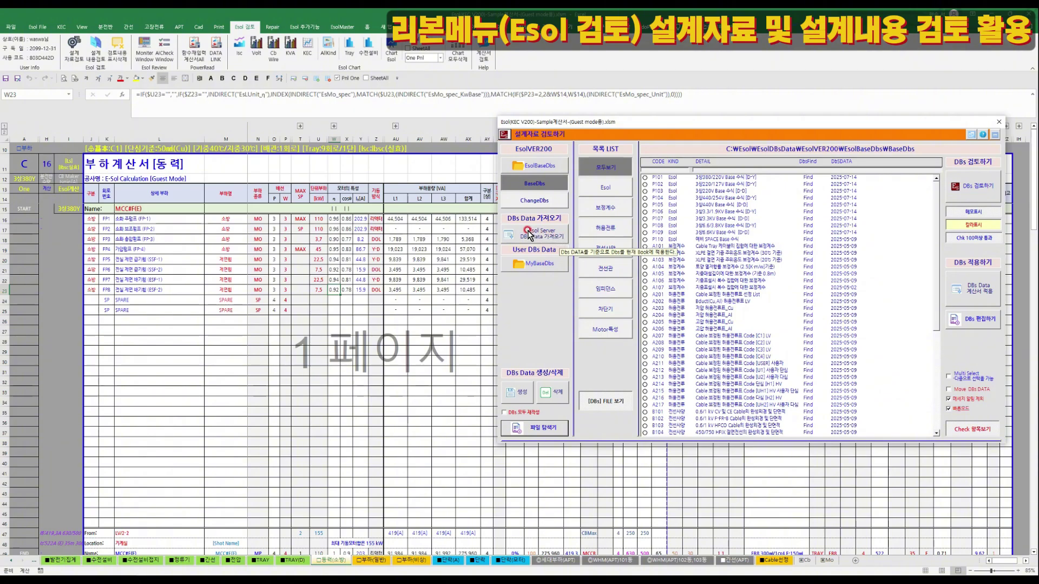
Switch to the MyBaseDbs user data and delete EsTrayRate.DBs from the 사용자 Dbs Data-1 folder.
click(555, 265)
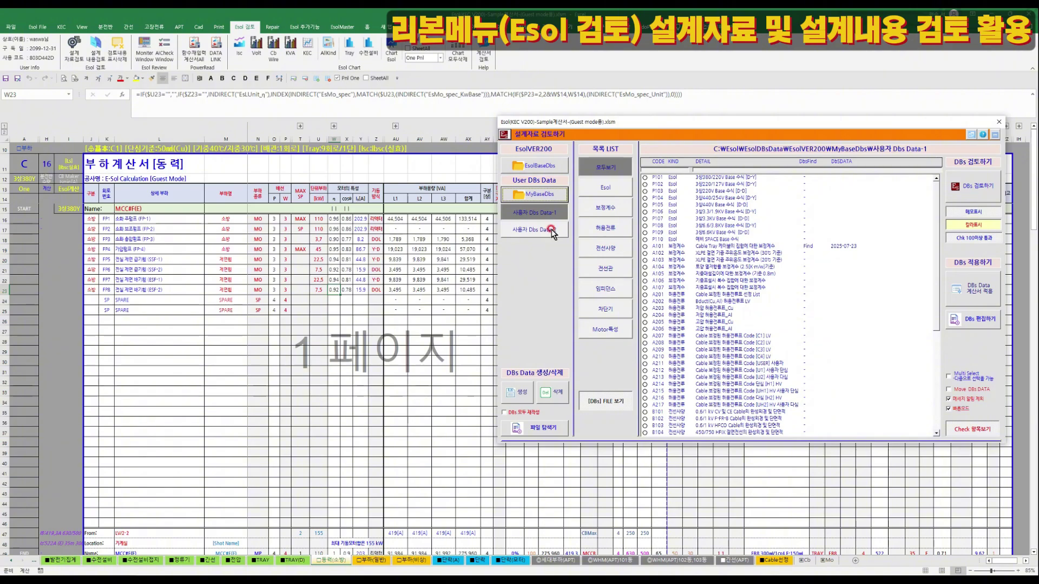
click(544, 432)
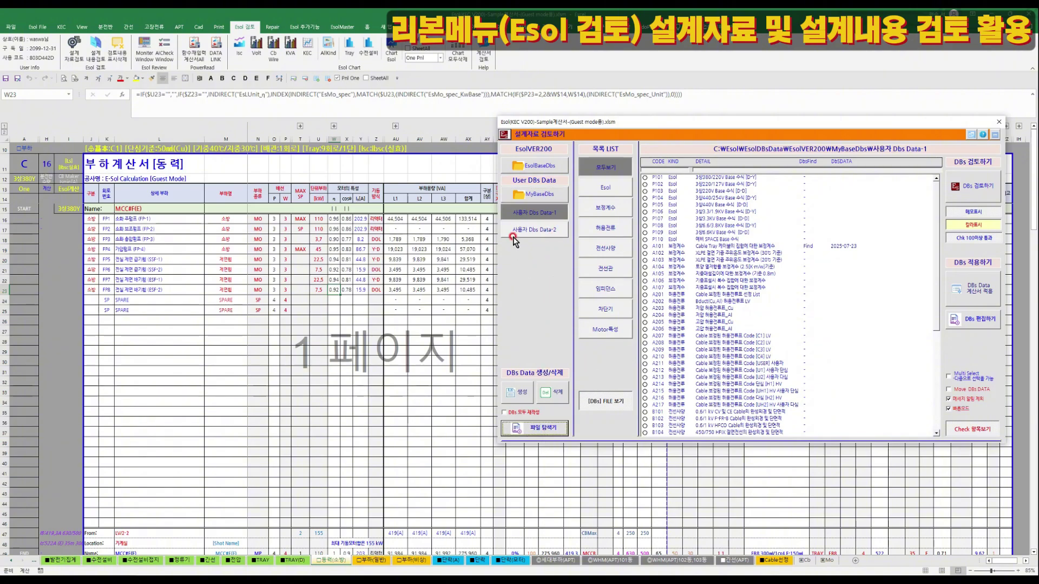
click(258, 140)
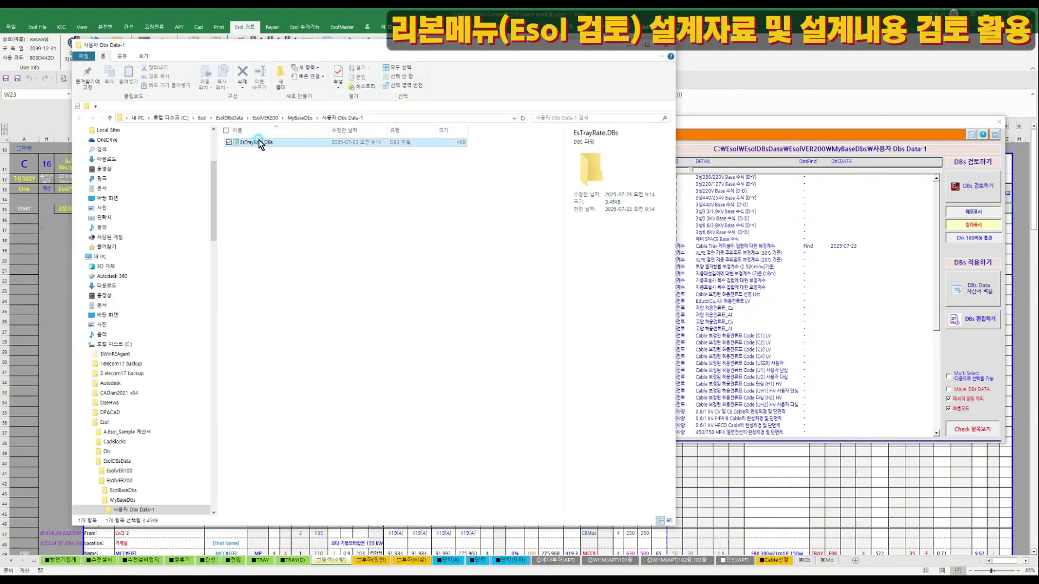
key(Delete)
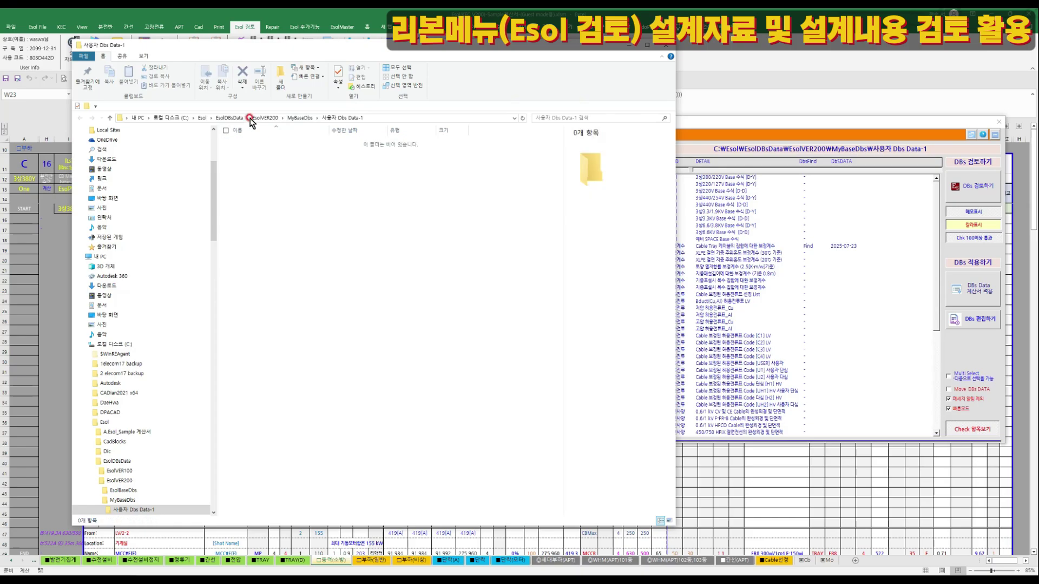
Check the 사용자 Dbs Data-1 folder under MyBaseDbs and compare the EsolBaseDbs and MyBaseDbs data lists.
click(299, 118)
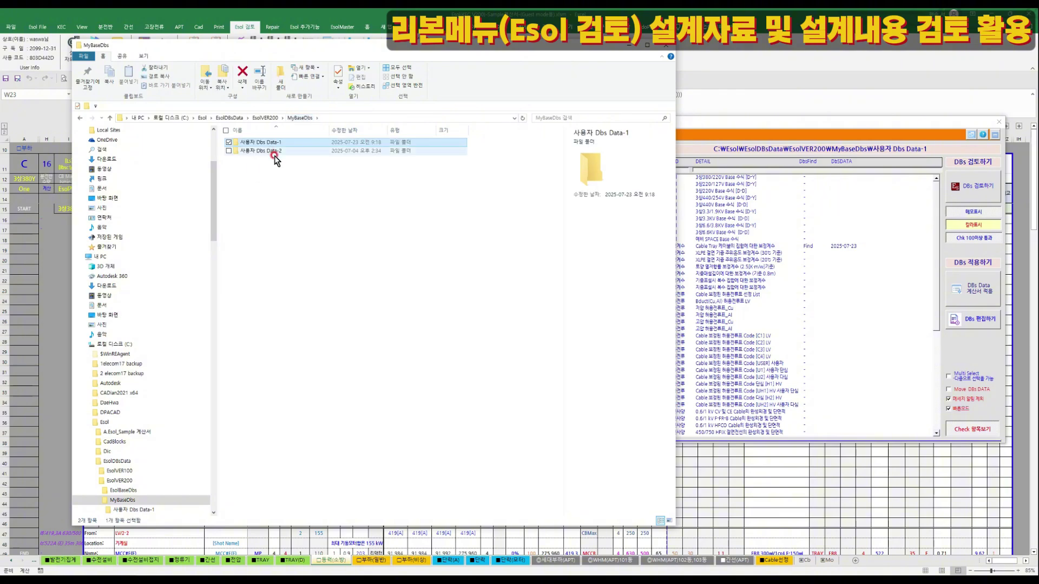
double_click(276, 144)
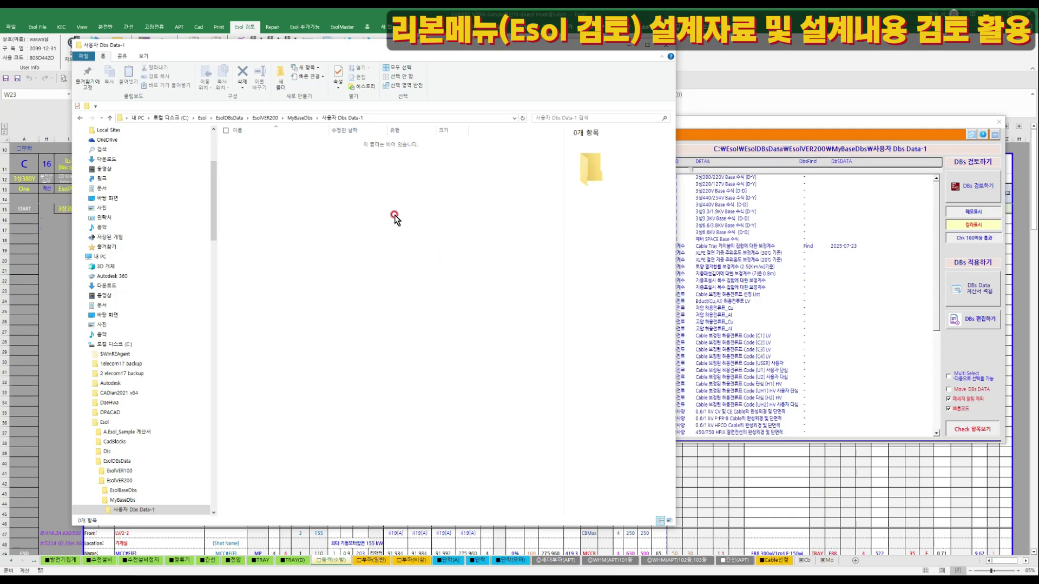
click(739, 122)
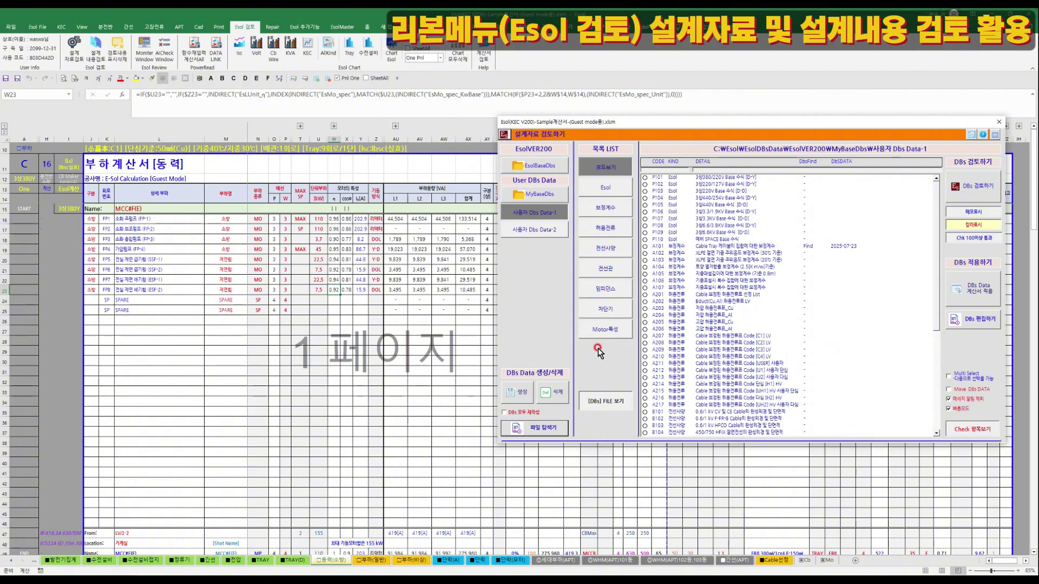
click(542, 173)
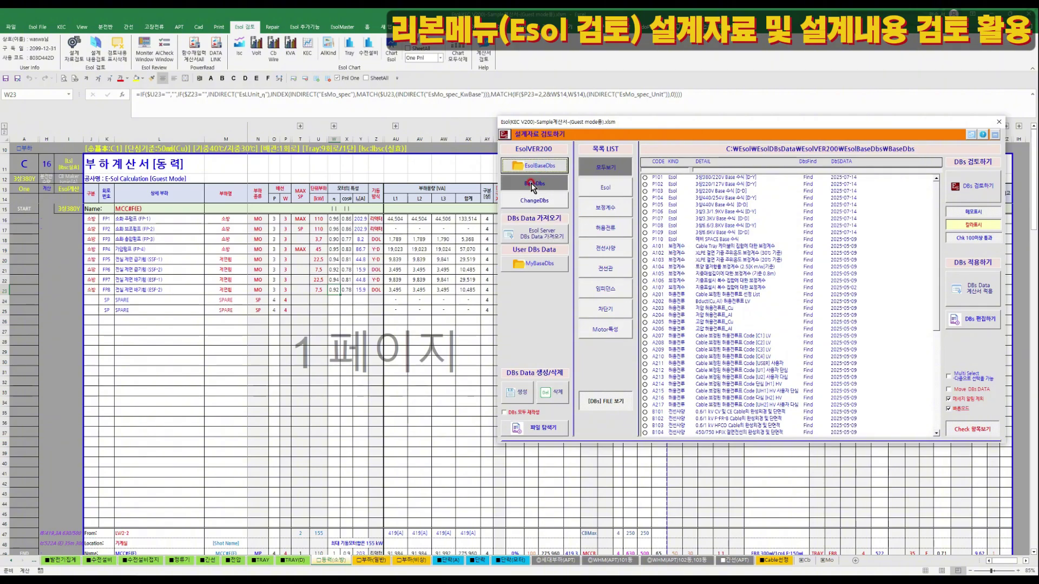
click(539, 265)
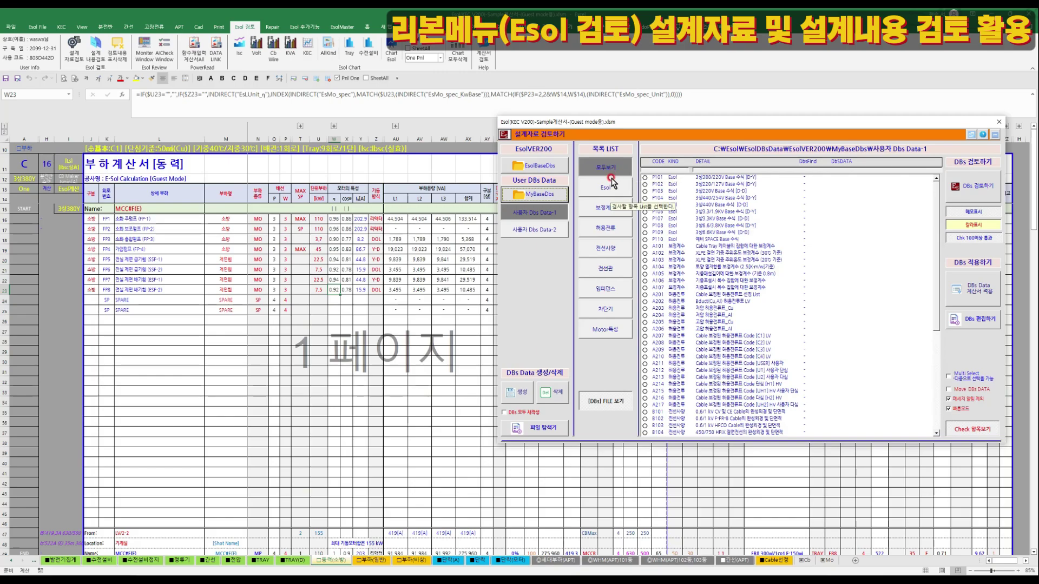
Show the workbook's hidden 설계자료 (design data) sheets, including Cable_A, Cable_B and Cable_C.
click(660, 509)
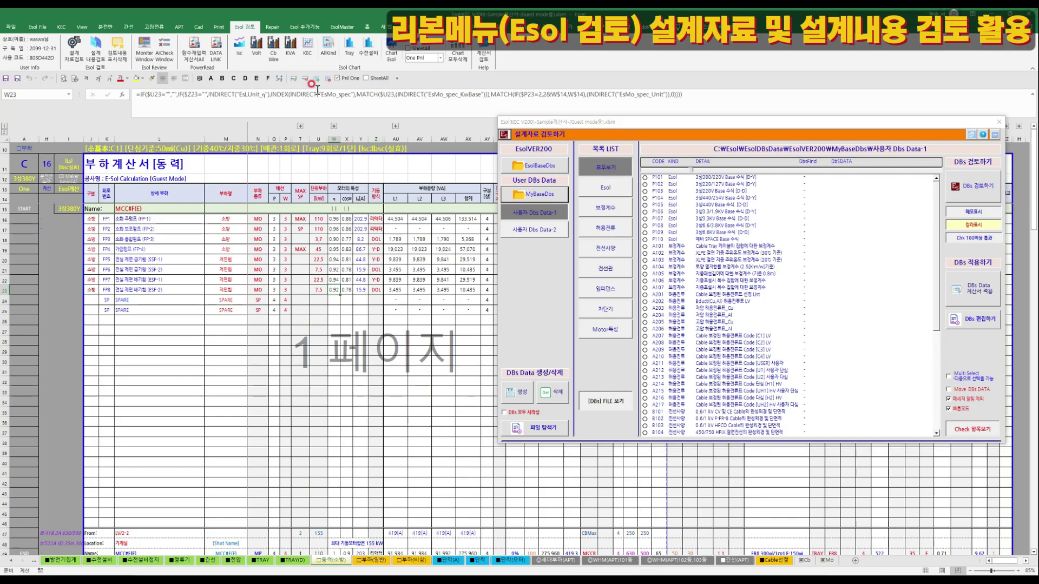
click(83, 27)
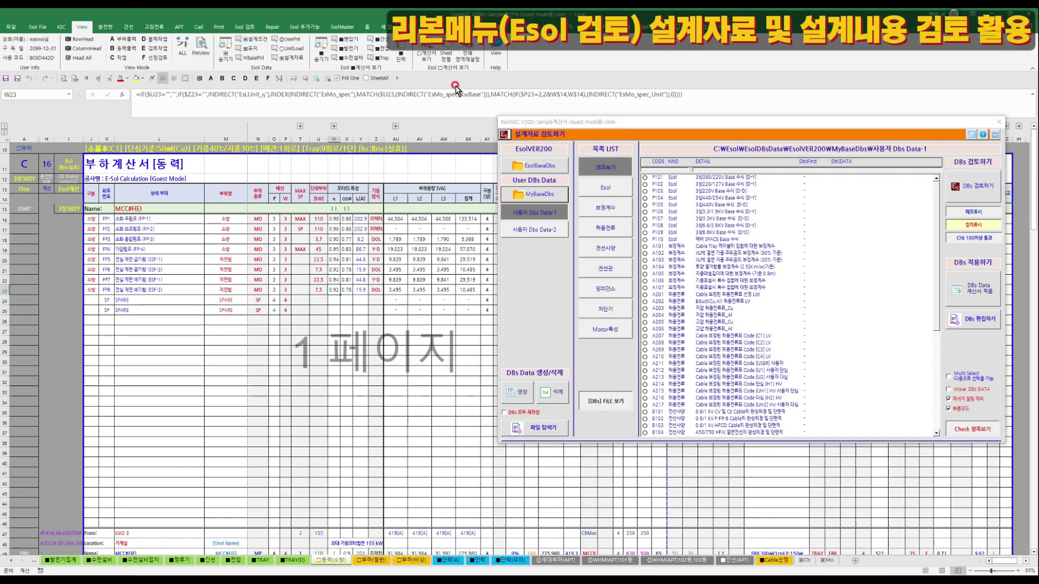
click(294, 61)
key(Return)
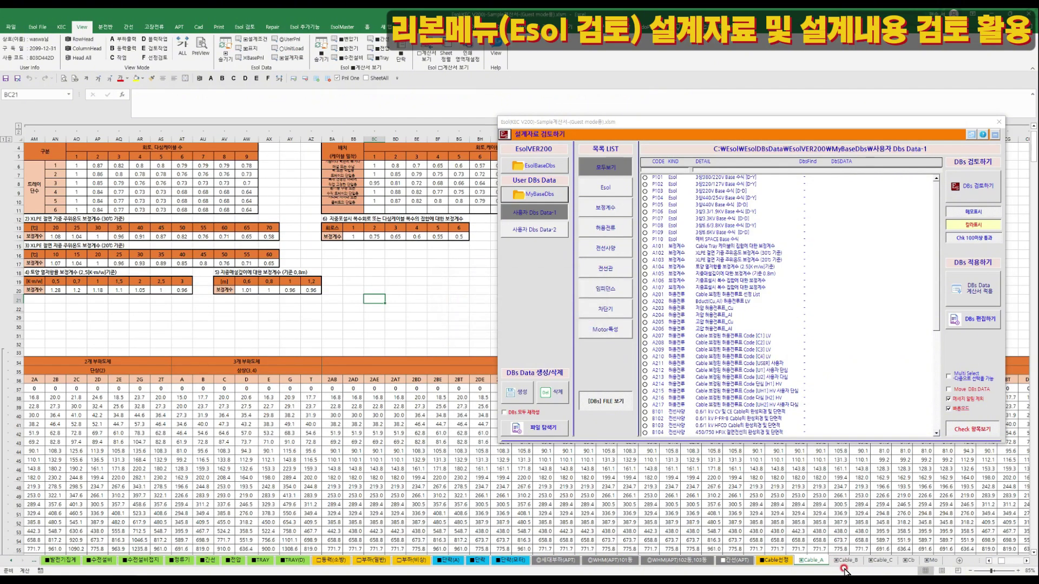
Switch the review list to the BaseDbs data of EsolBaseDbs and select item P103, the 3-phase 220V base formula.
click(621, 170)
click(563, 168)
click(540, 184)
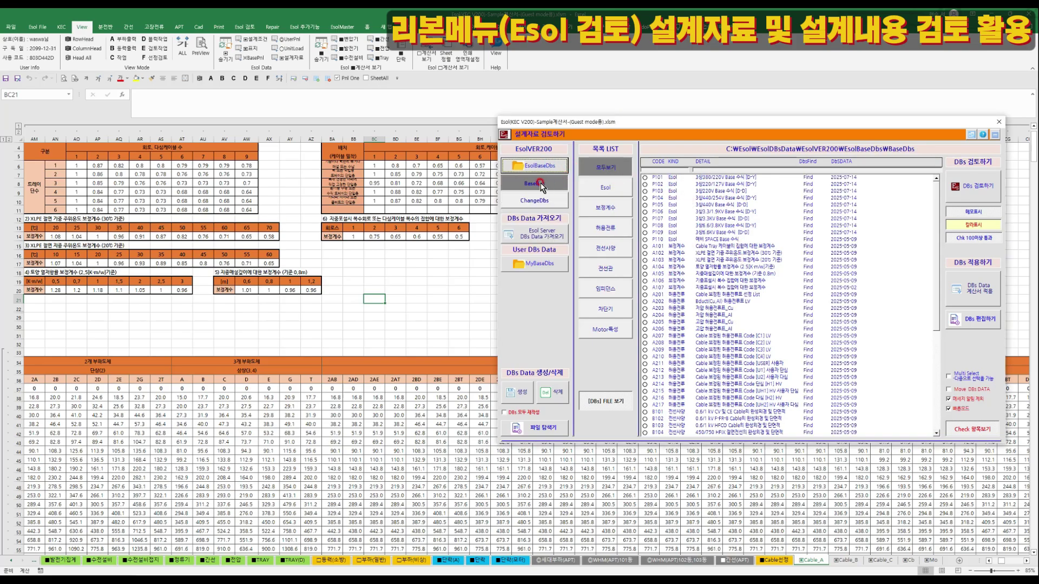
click(811, 190)
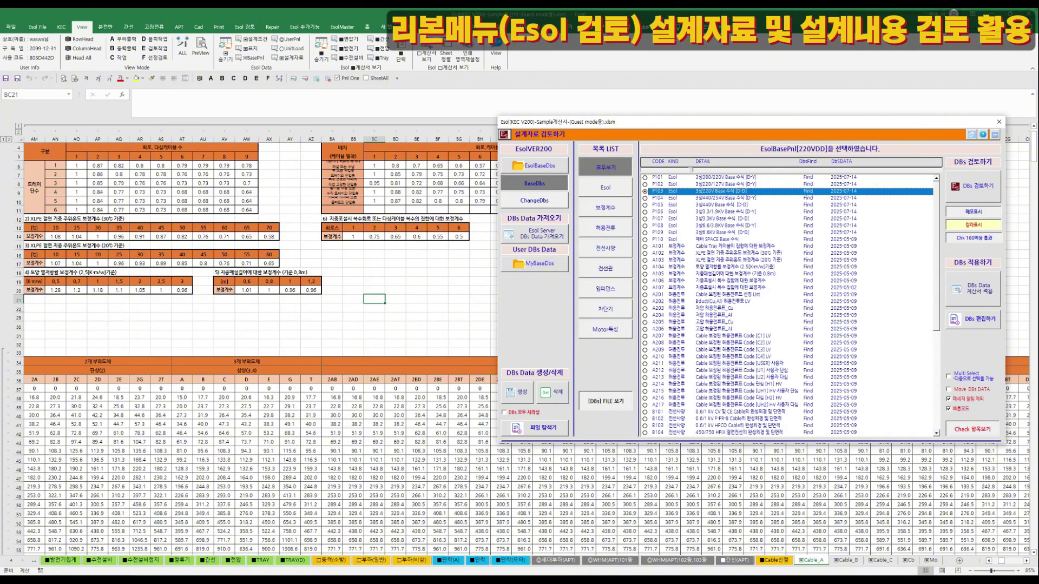
Browse from MyBaseDbs up to EsolVER200 and into the EsolBaseDbs BaseDbs folder in File Explorer.
click(493, 580)
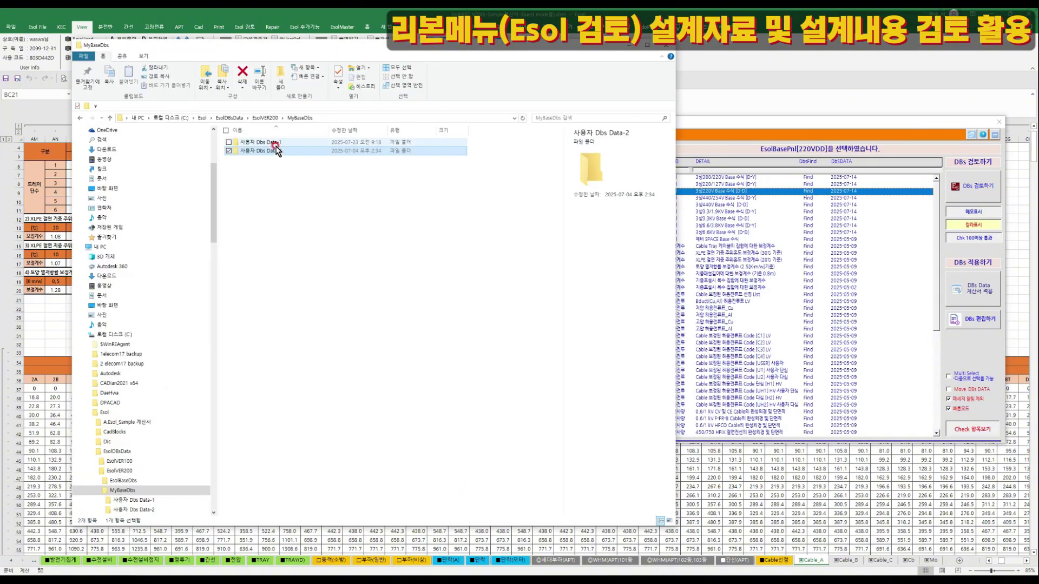
click(270, 119)
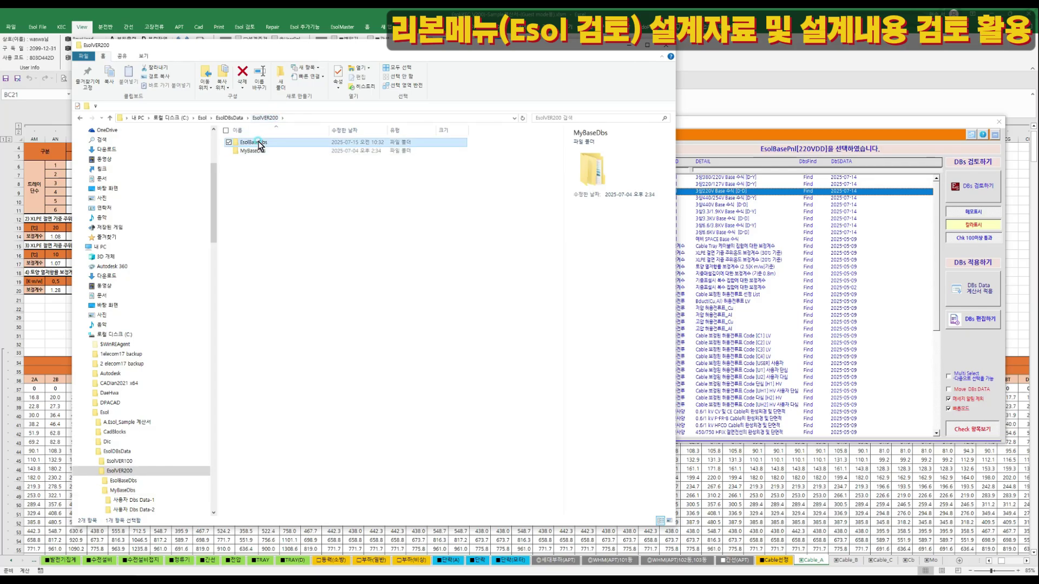
double_click(250, 143)
double_click(253, 144)
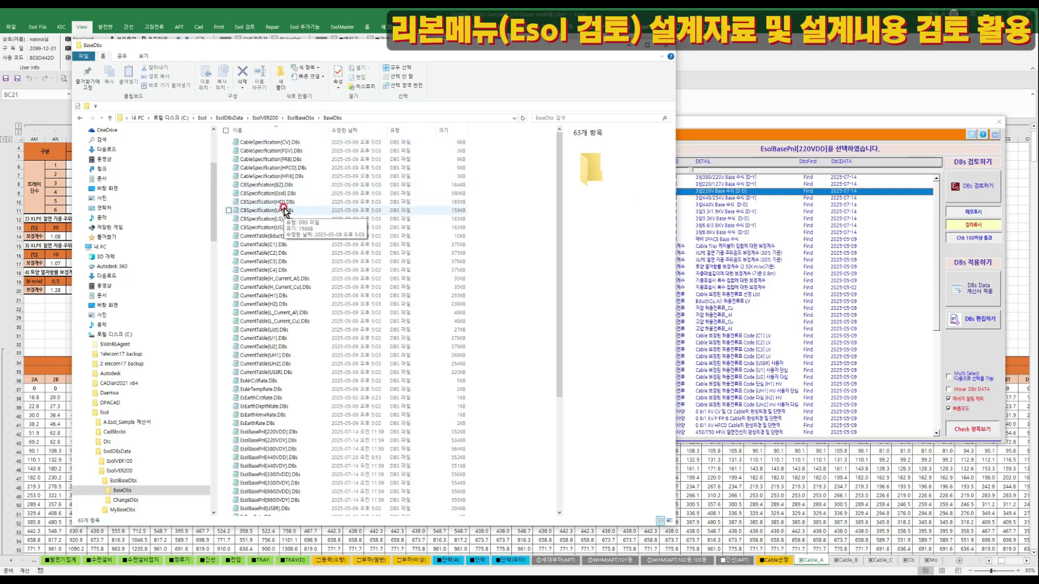
Return to the review list and look through its available data items, including A101, A106 and A204.
click(814, 179)
click(805, 199)
click(809, 219)
click(809, 235)
click(811, 247)
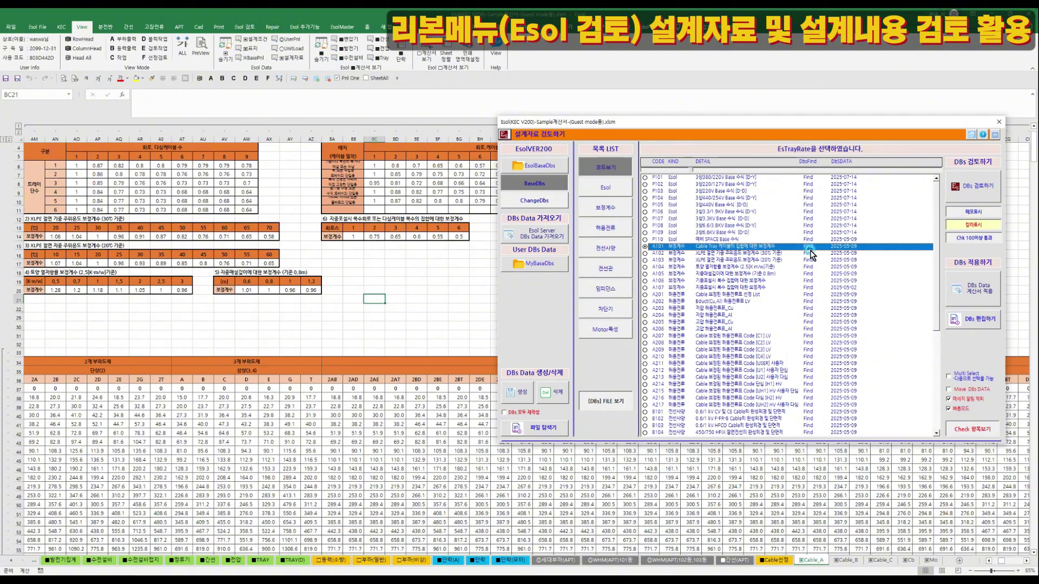
click(807, 281)
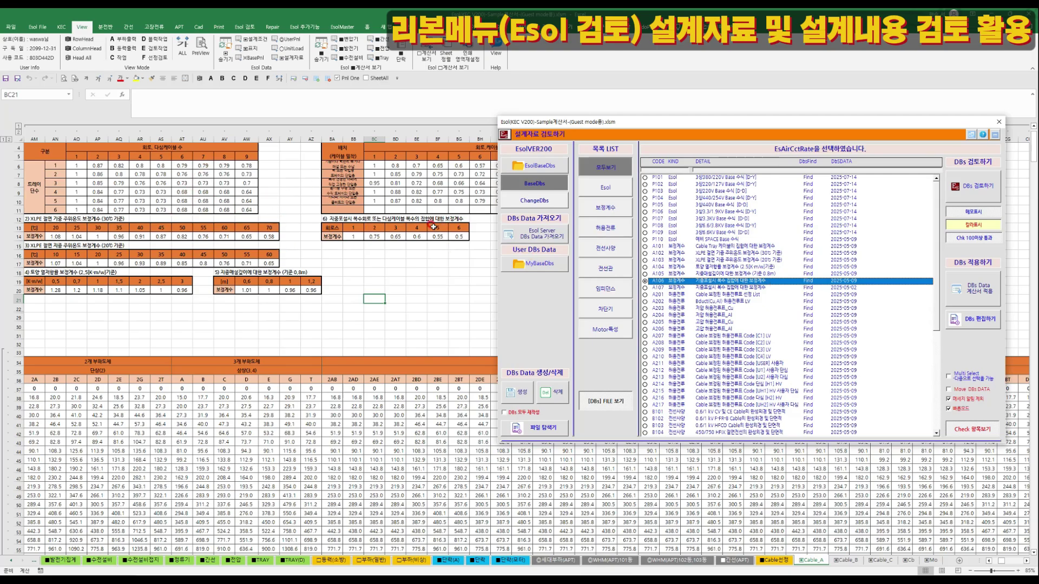
click(810, 316)
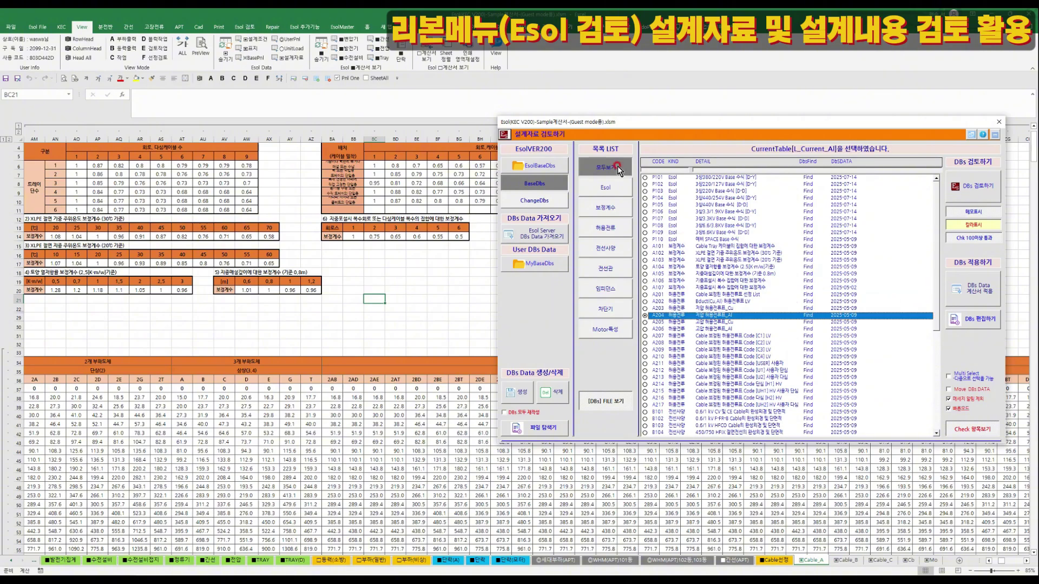
Filter the list to Esol items, enable Move DBs DATA, and jump to the base formulas of P107, P109 and P103.
click(623, 189)
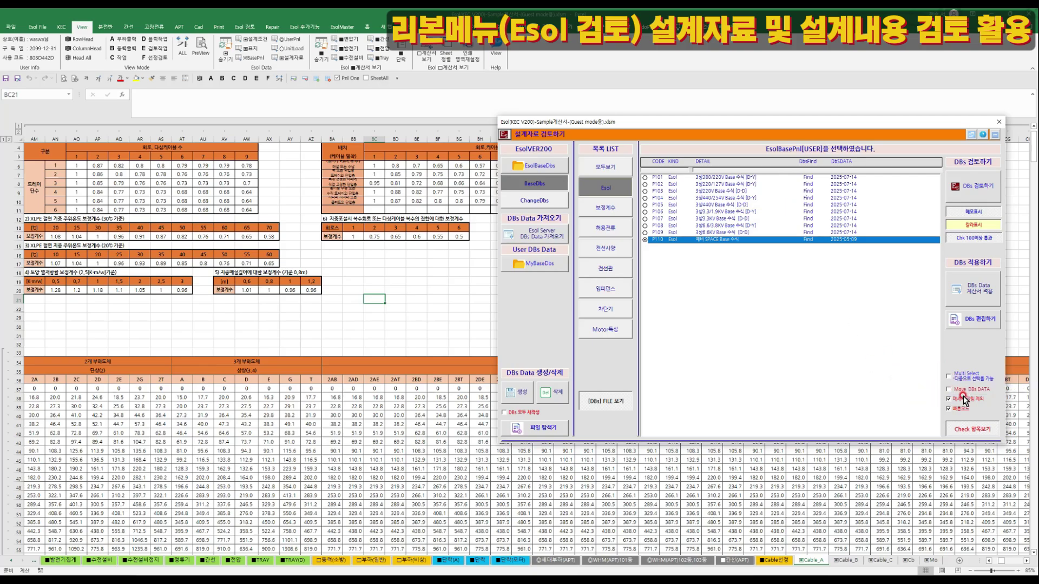
click(949, 389)
click(733, 190)
click(735, 219)
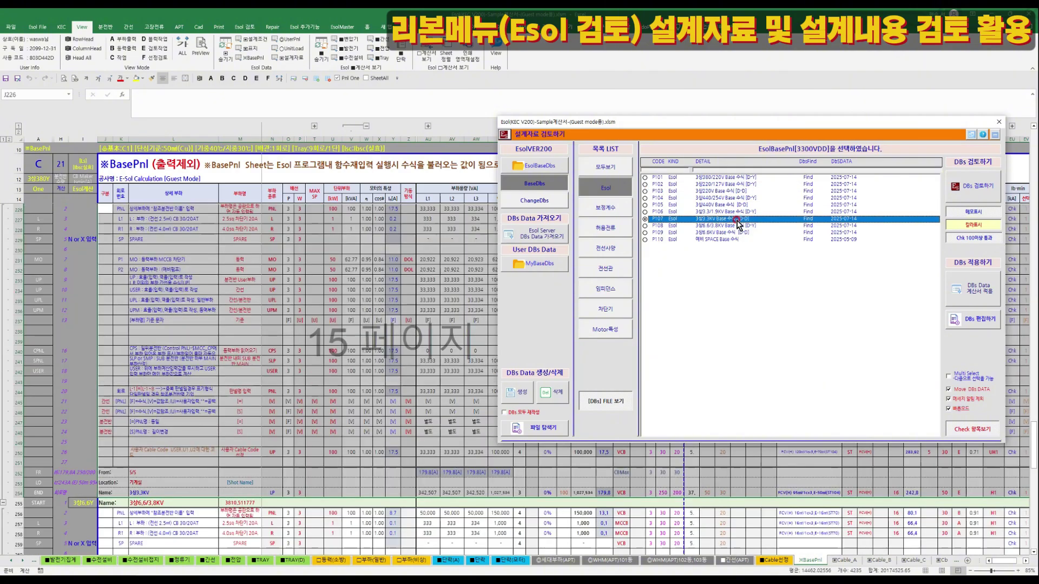
click(724, 233)
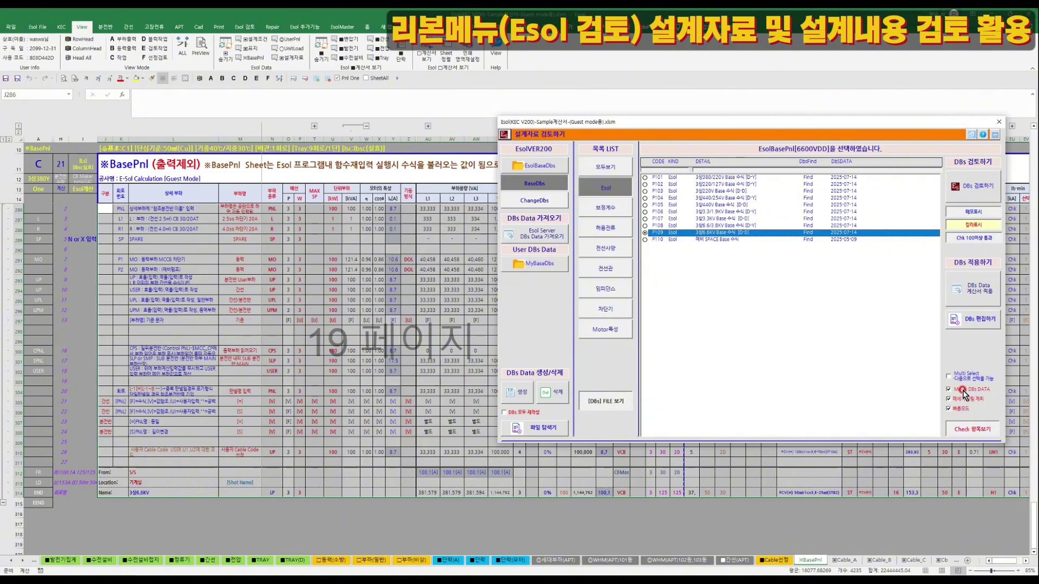
click(713, 192)
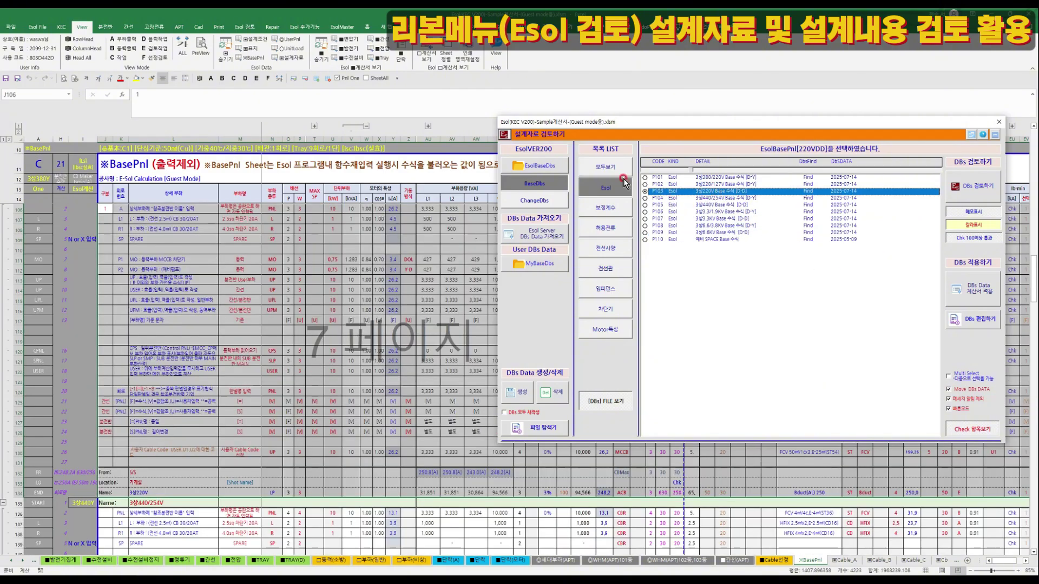
Filter the list to 보정계수 (correction factors), enable Multi Select, and mark items A101, A102 and A103.
click(617, 209)
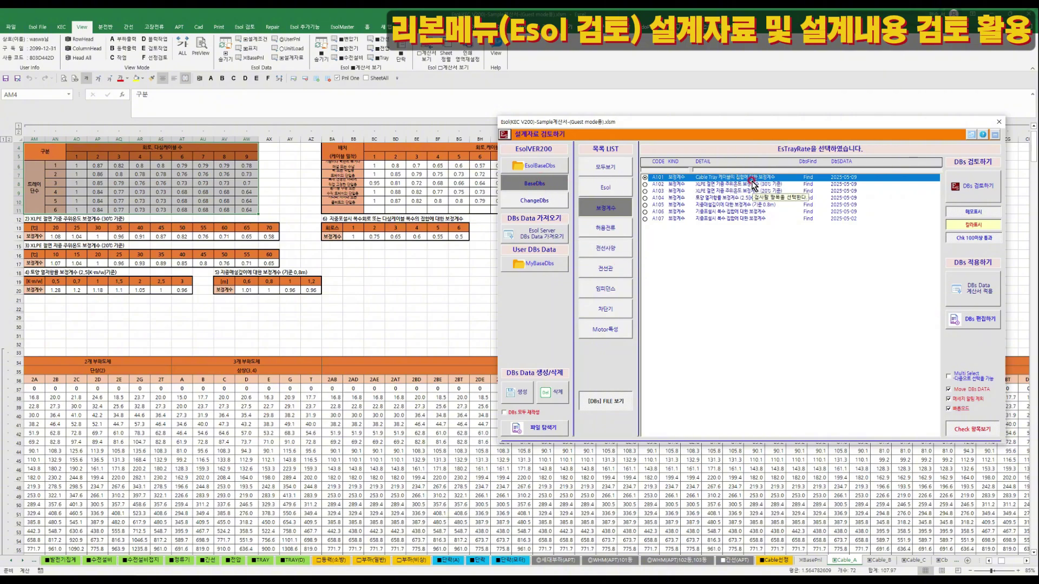
click(958, 377)
click(708, 178)
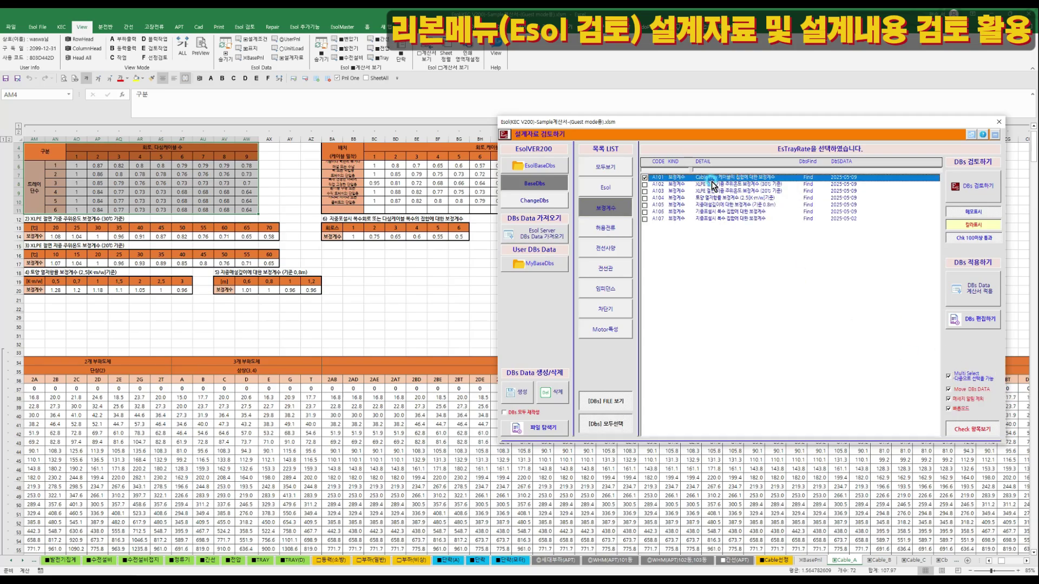
click(708, 184)
click(708, 191)
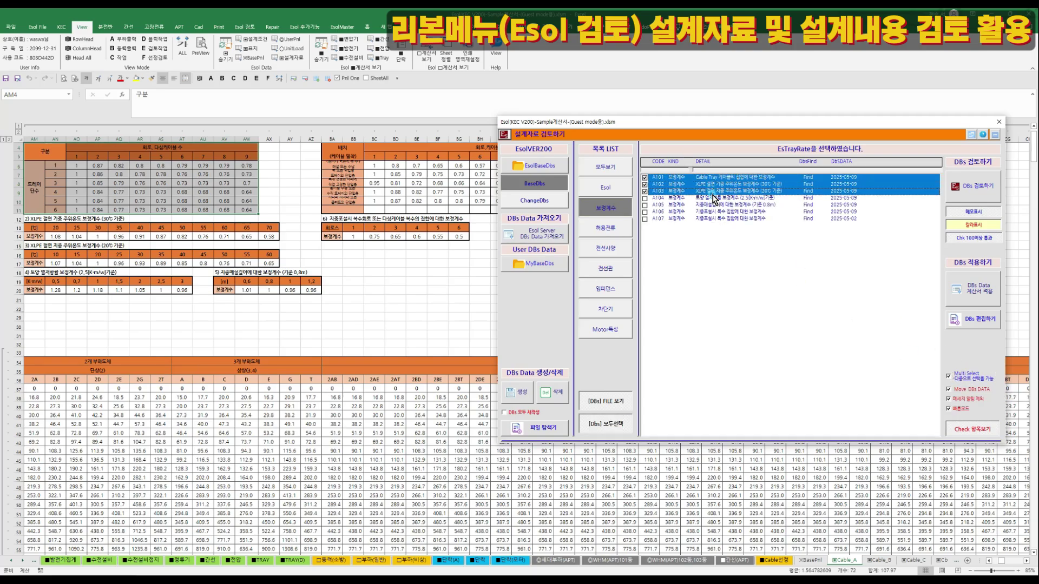
Run the DBs review on the three marked correction factor items and acknowledge its completion.
click(972, 186)
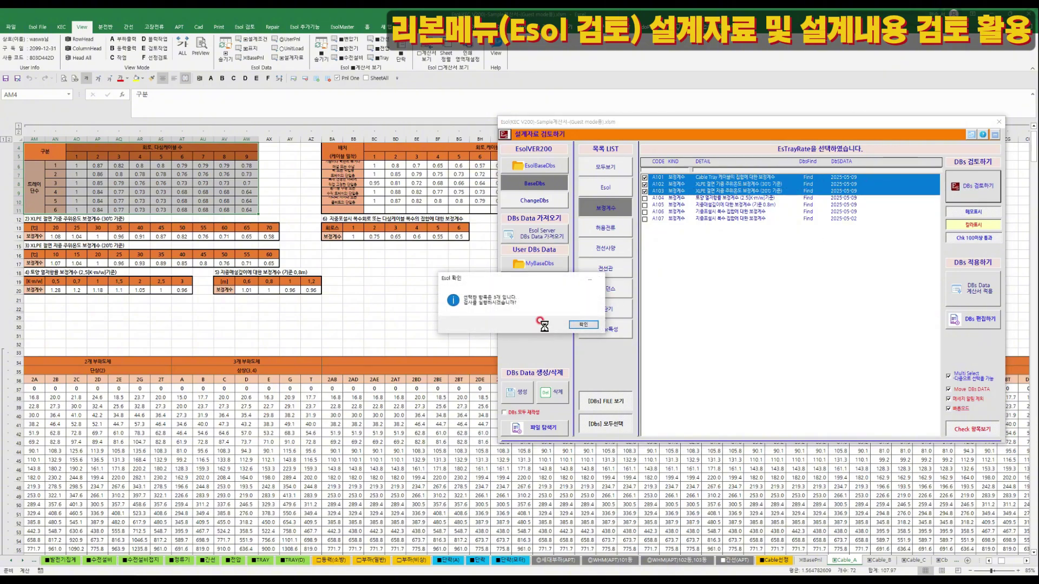
click(547, 325)
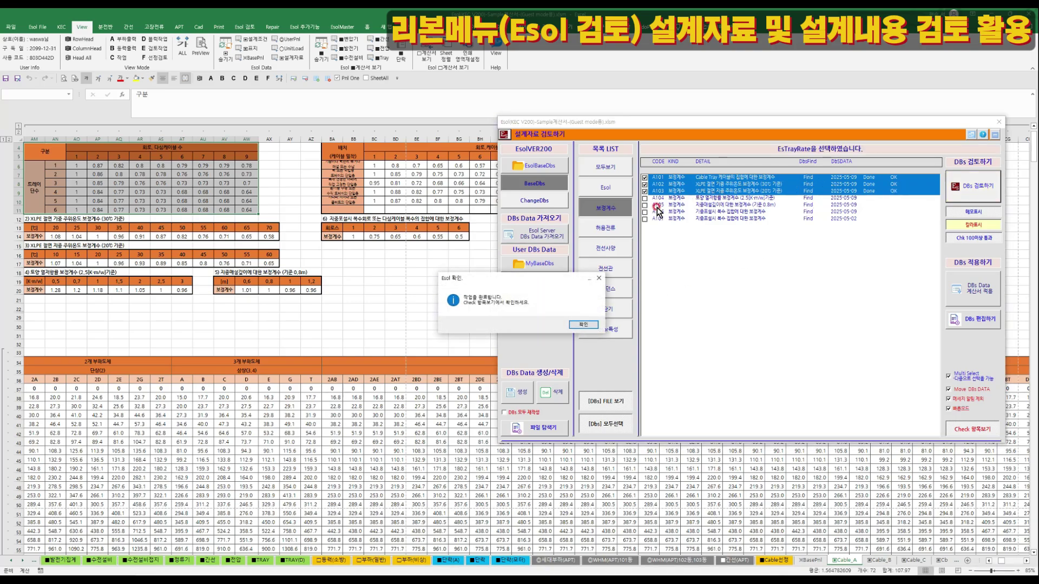
key(Return)
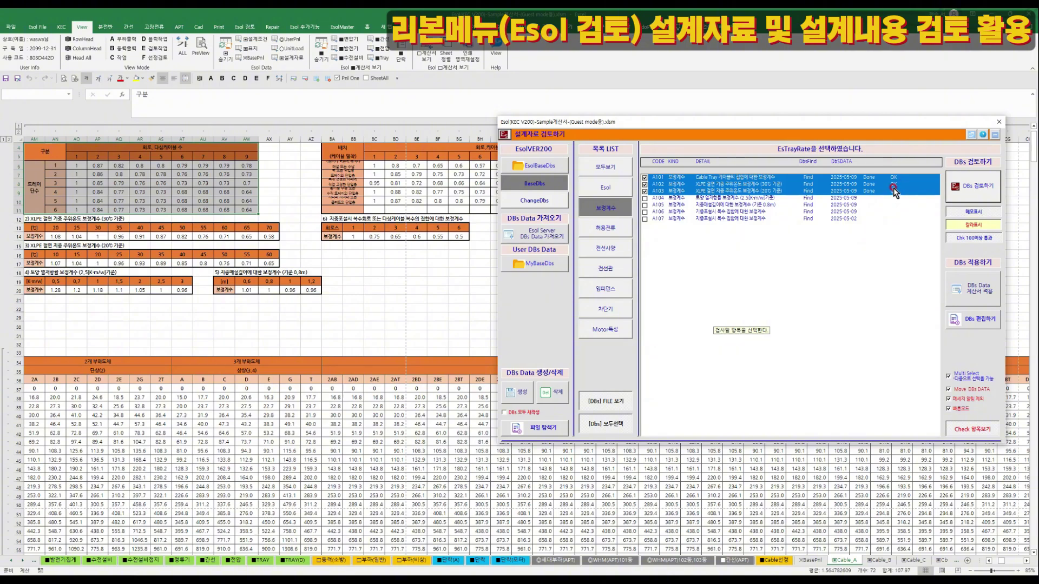
Set cells AO6 to AO9, the one-circuit factors for tray levels 1 to 4 in the cable tray table, to 4.
click(77, 171)
click(76, 165)
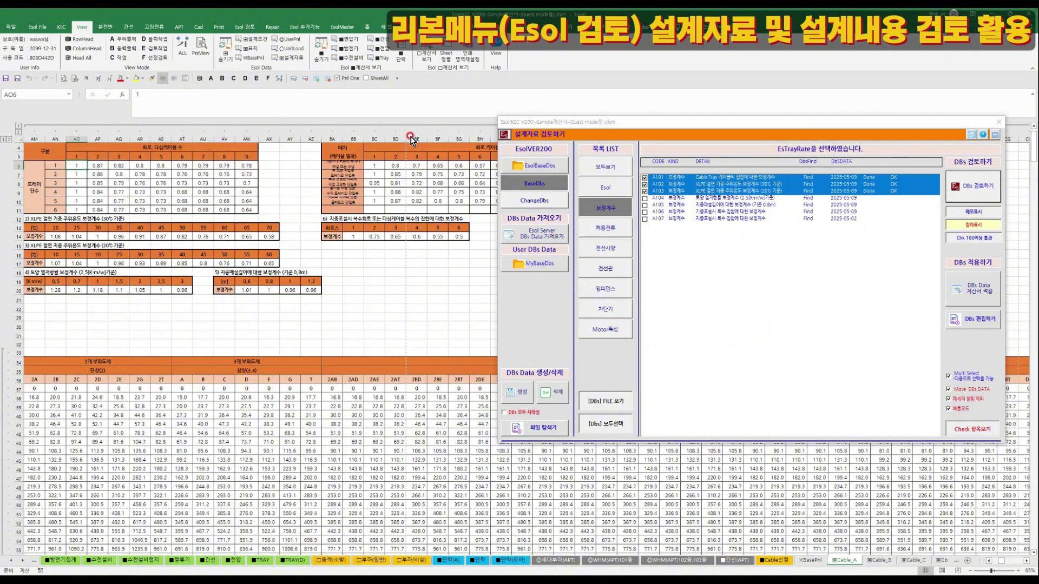
text(4)
key(Return)
text(4)
key(Return)
text(4)
key(Return)
text(4)
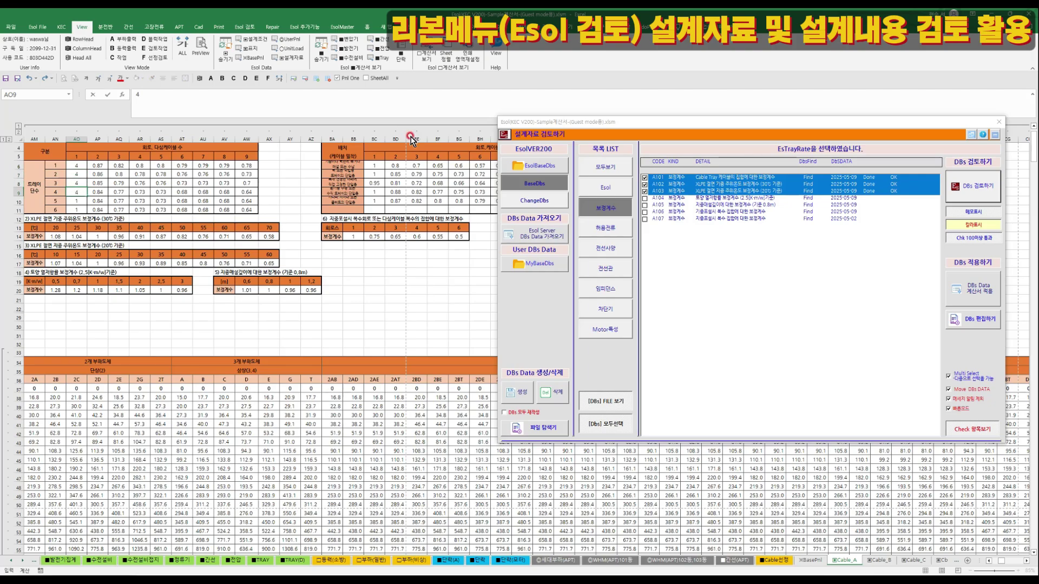
key(Return)
click(194, 317)
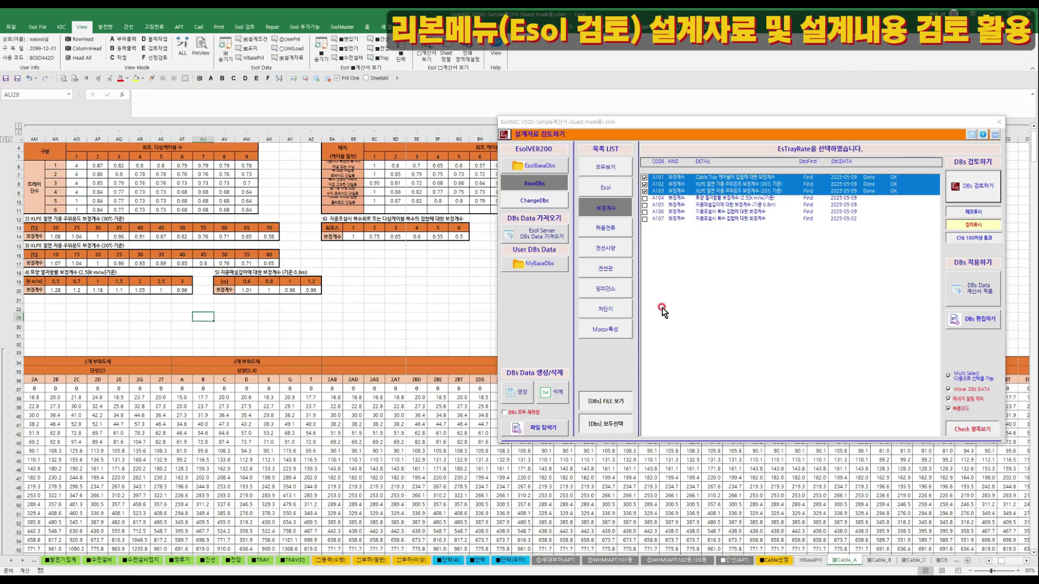
Run the DBs review again on correction factor items A101, A102 and A103 and acknowledge its completion.
click(976, 184)
click(550, 324)
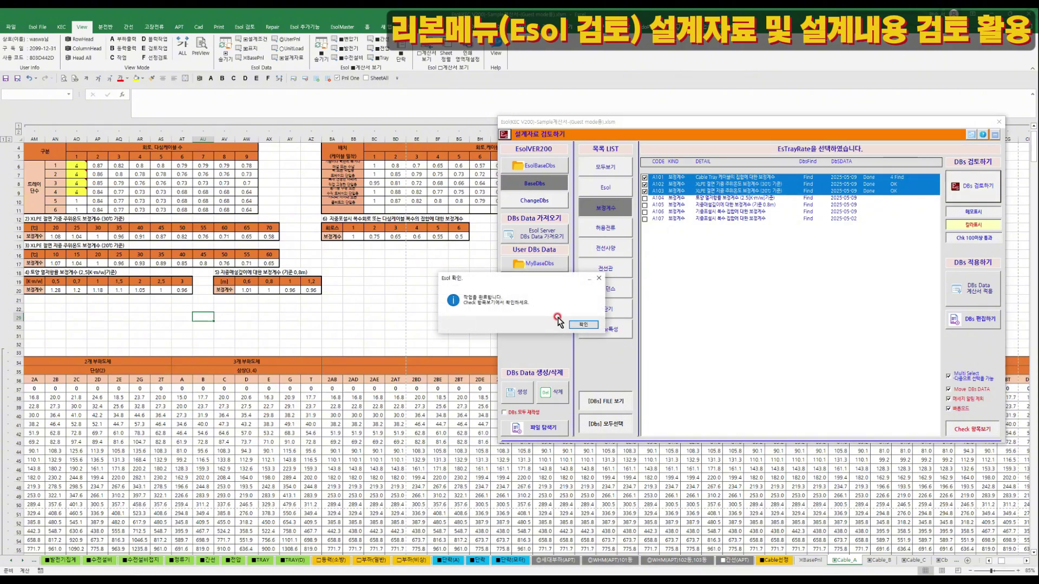
click(582, 327)
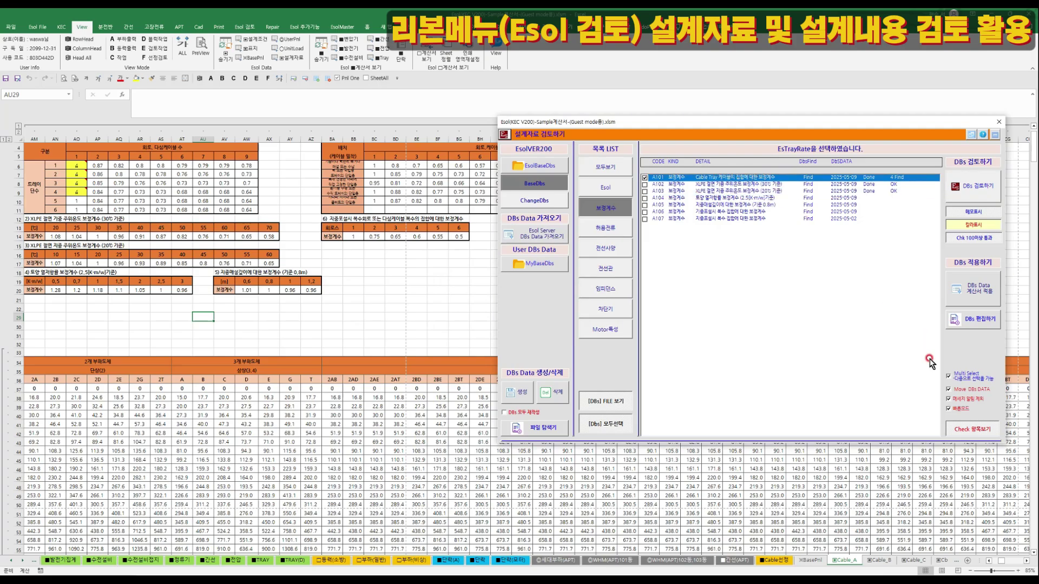
Disable Multi Select, select item A101 and show its ERROR List of checked cells.
click(949, 377)
click(784, 178)
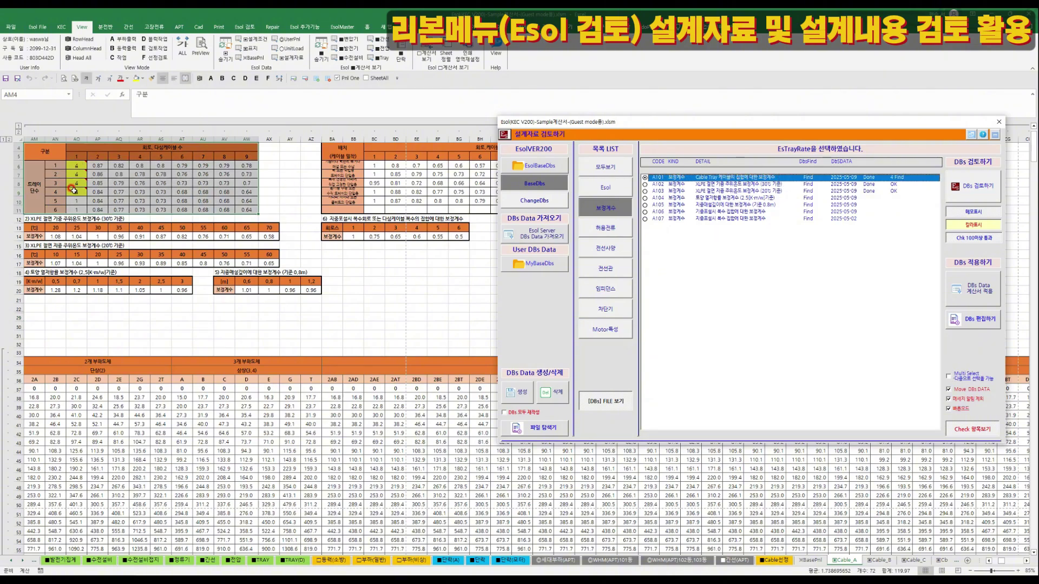
click(978, 431)
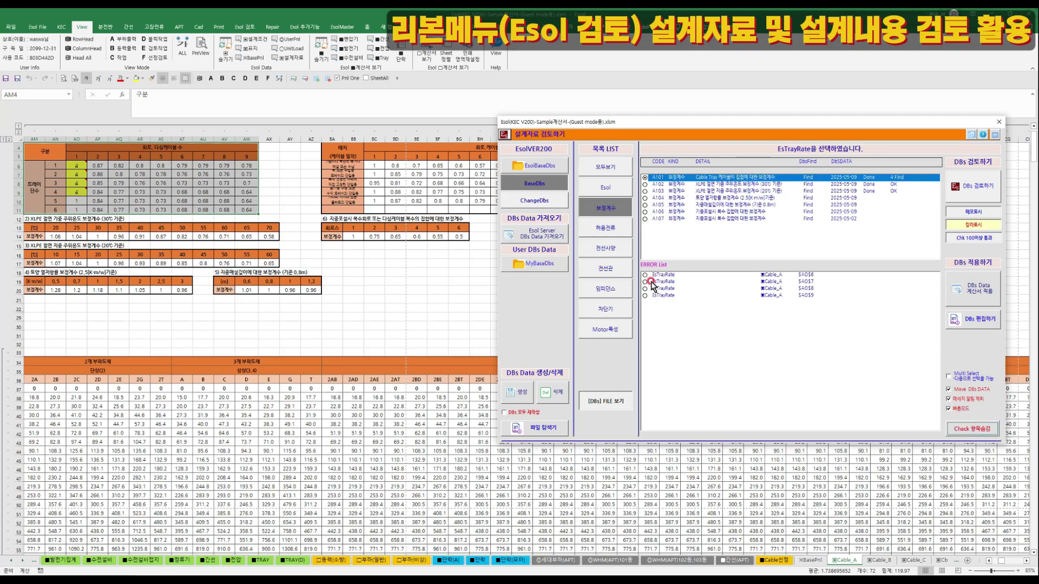
Jump to the listed error cells AO7, AO9 and AO6 and read the change note on a flagged cell.
click(665, 281)
click(665, 282)
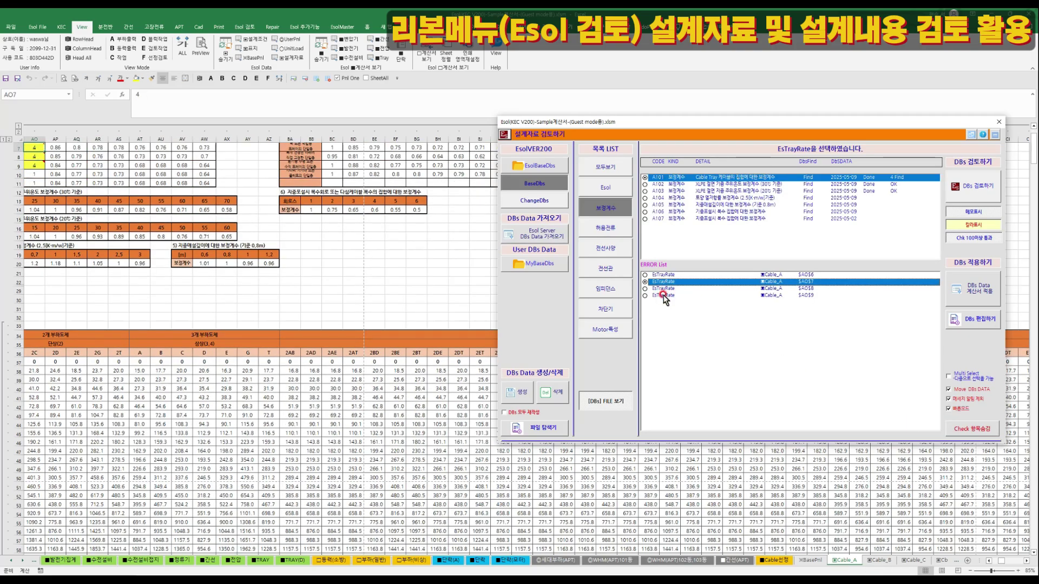
click(663, 295)
click(663, 275)
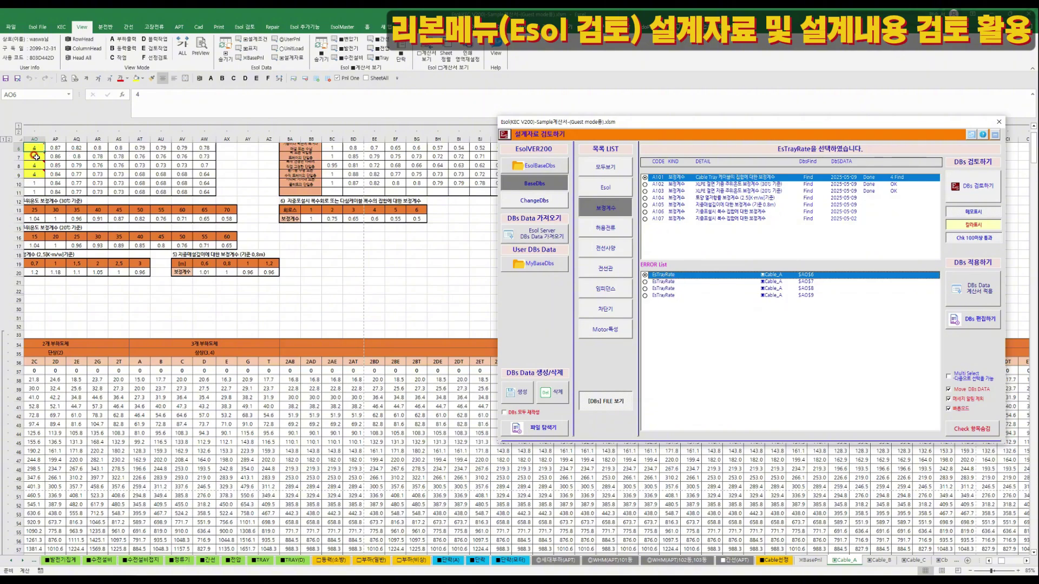
mouse_move(35, 146)
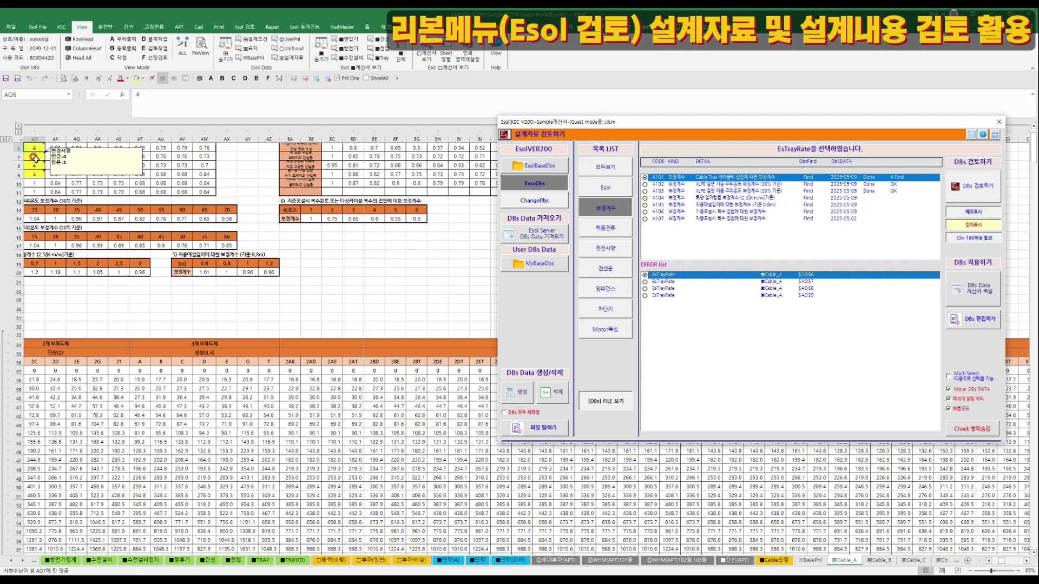
Examine the memo and color marking options and the highlighted cells in the cable tray correction factor table.
click(977, 229)
click(966, 212)
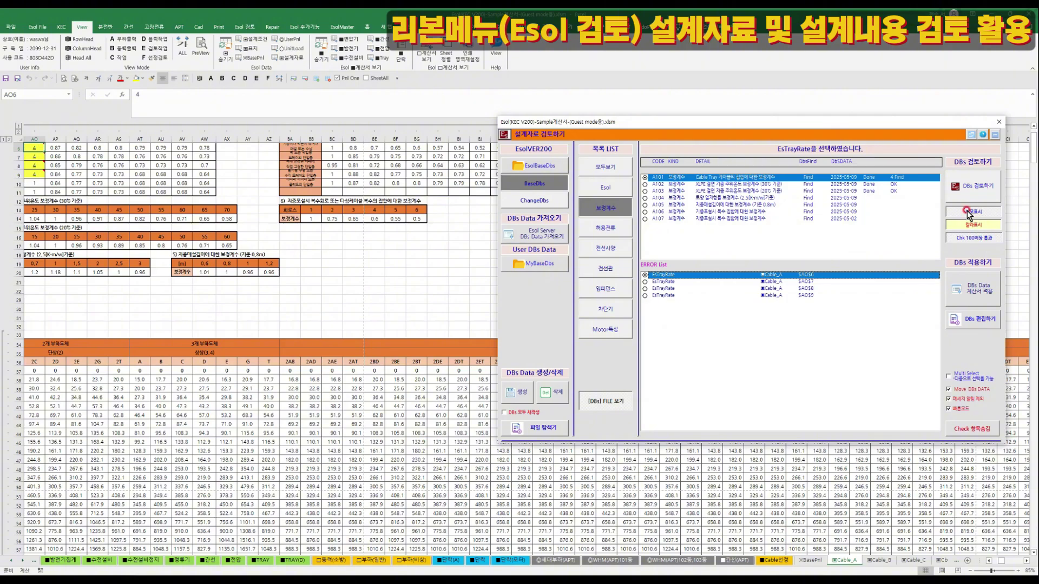
click(130, 237)
click(128, 182)
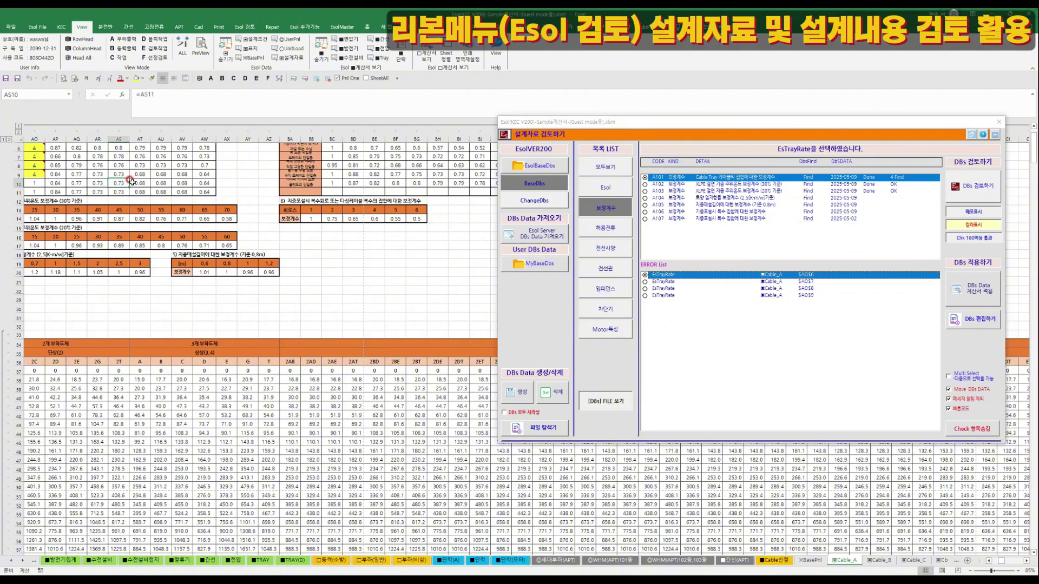
key(Left)
key(Left)
key(Left)
key(Left)
key(Left)
key(Left)
key(Up)
key(Up)
key(Up)
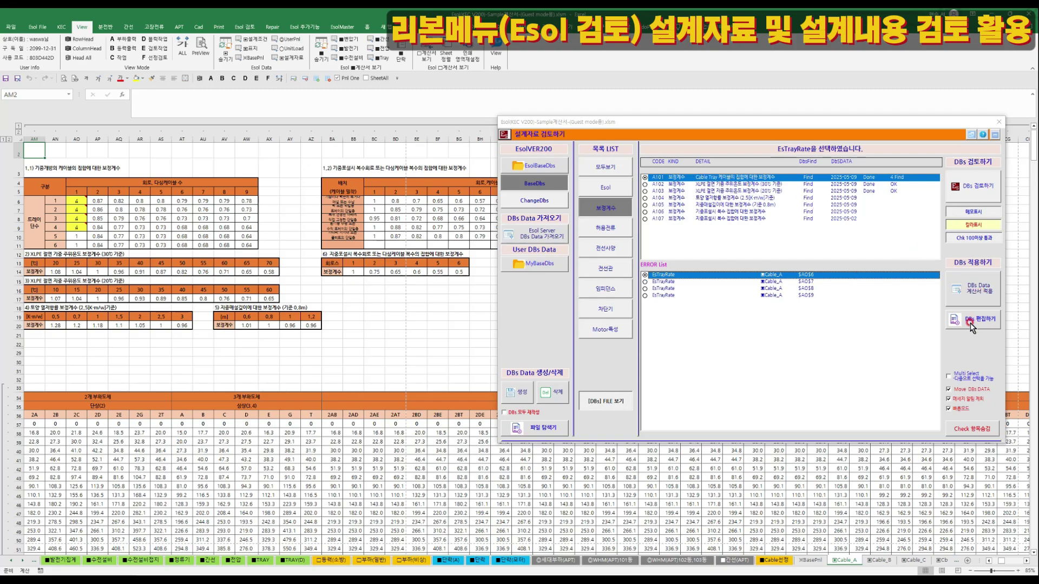
Enable Multi Select, mark items A101 to A103, and apply their DBs data to the calculation sheet.
click(959, 379)
click(710, 184)
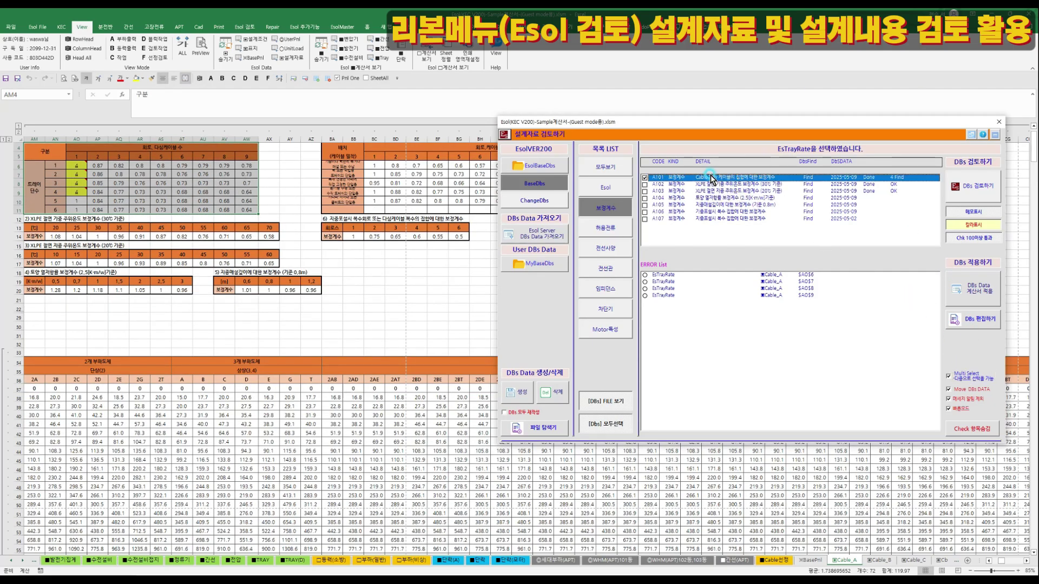
click(710, 191)
click(987, 305)
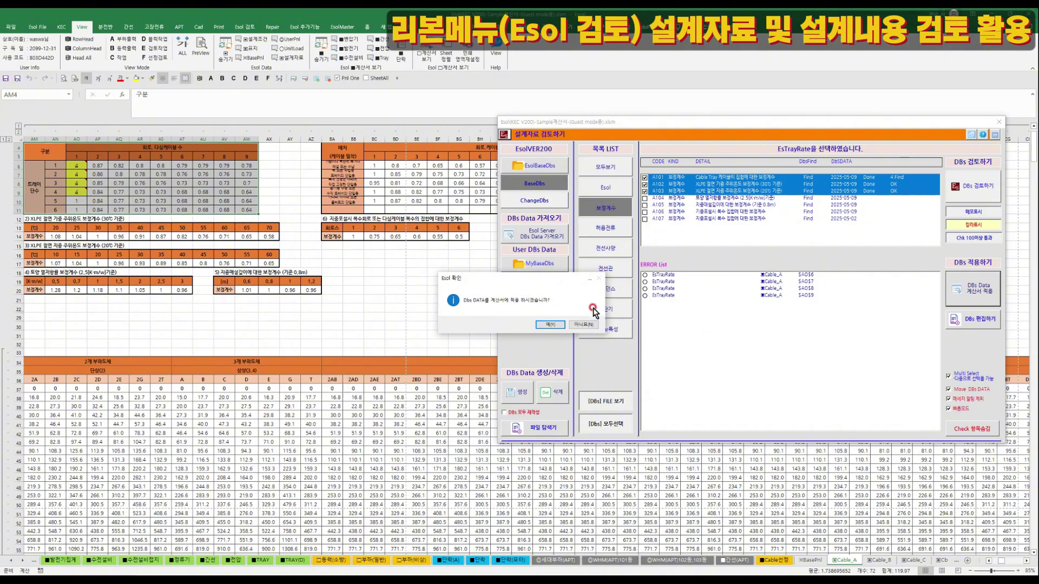
click(549, 325)
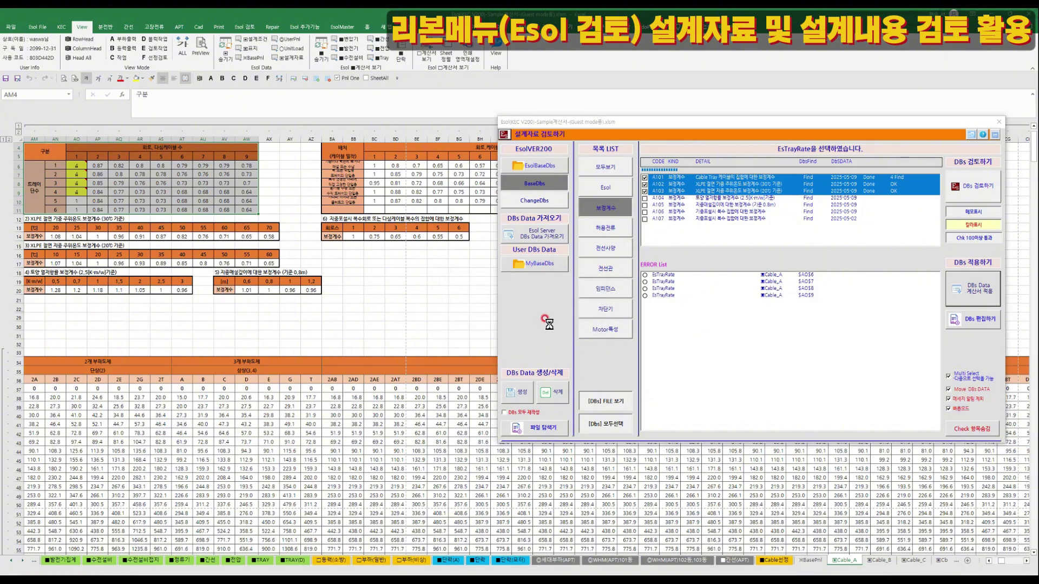
click(591, 323)
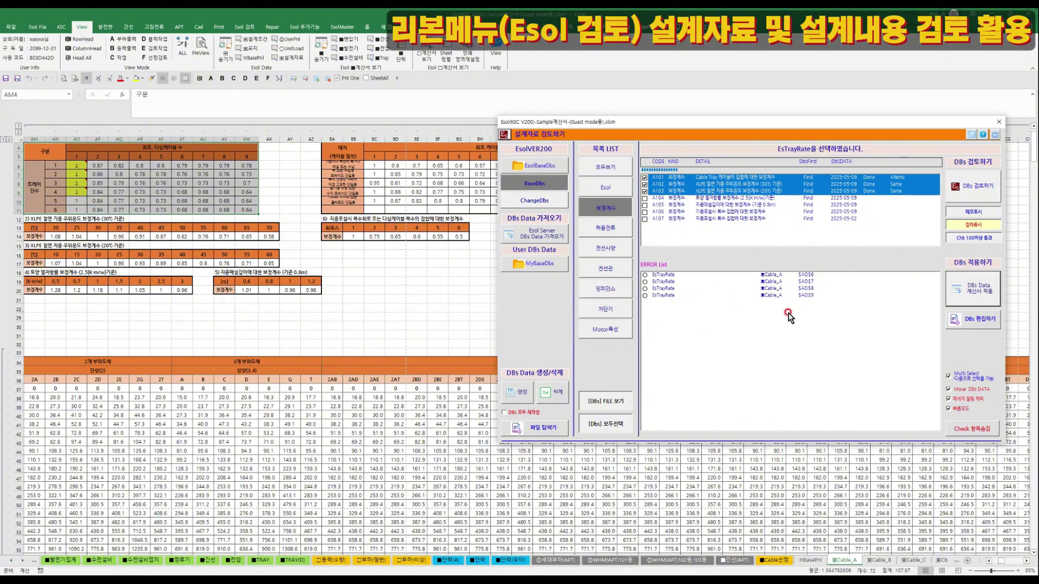
Check the restored table values, rerun the DBs review on A101 to A103, and acknowledge its completion.
click(102, 191)
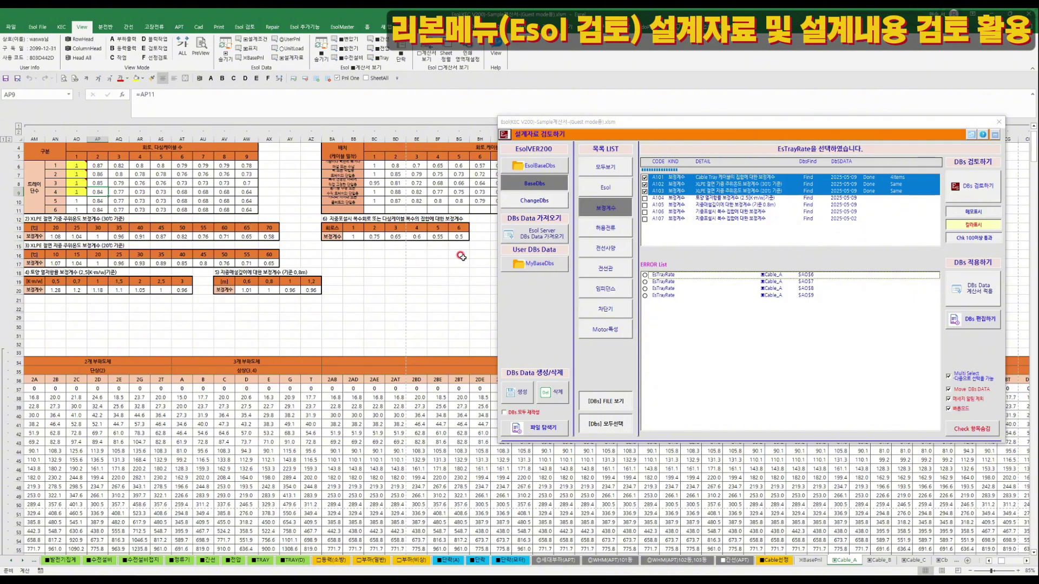
click(969, 188)
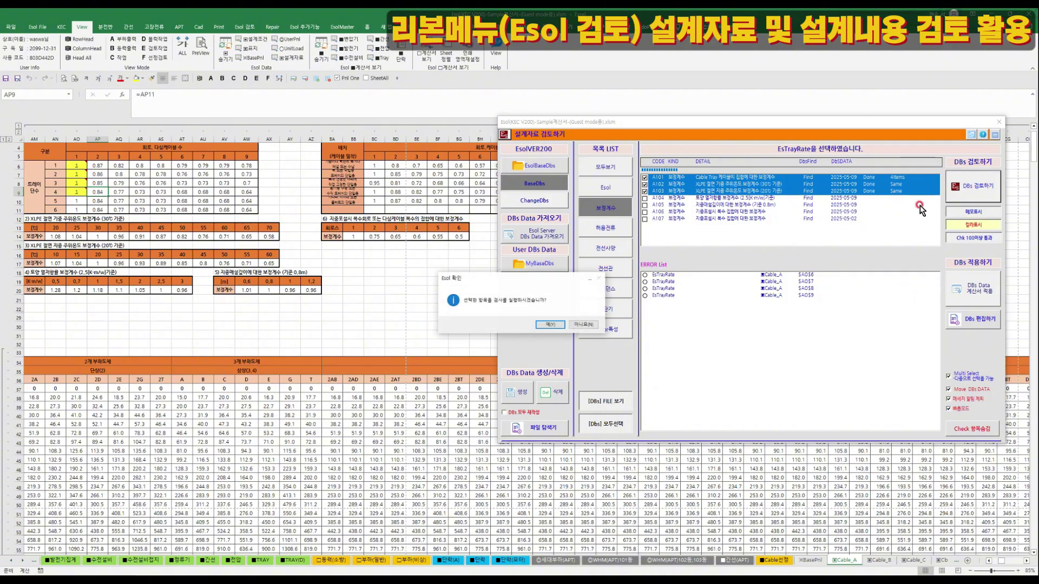
click(545, 324)
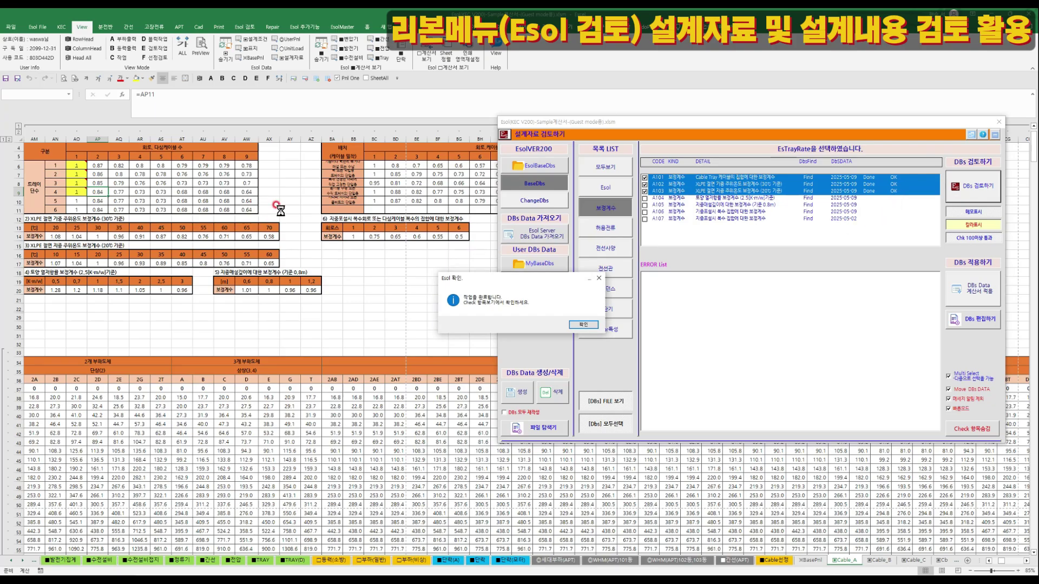
click(580, 326)
Delete the review markings from the Cable_A sheet and acknowledge the deletion.
click(177, 180)
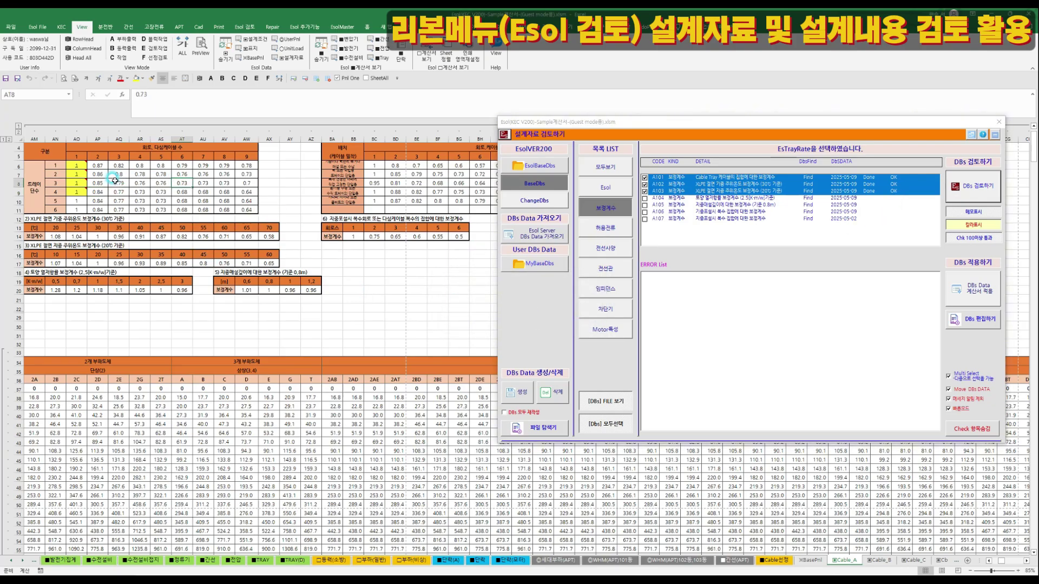
click(255, 33)
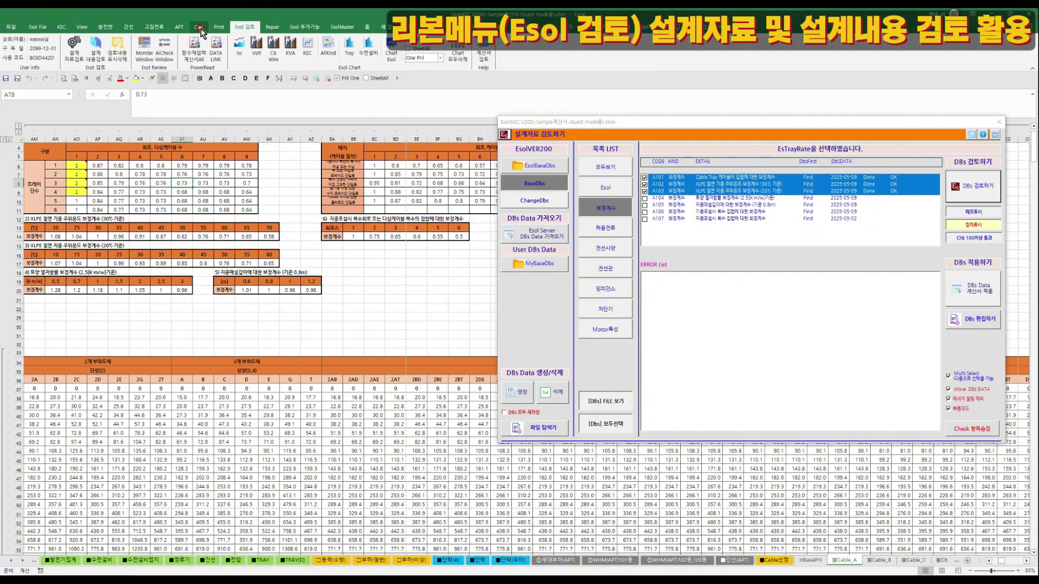
click(120, 59)
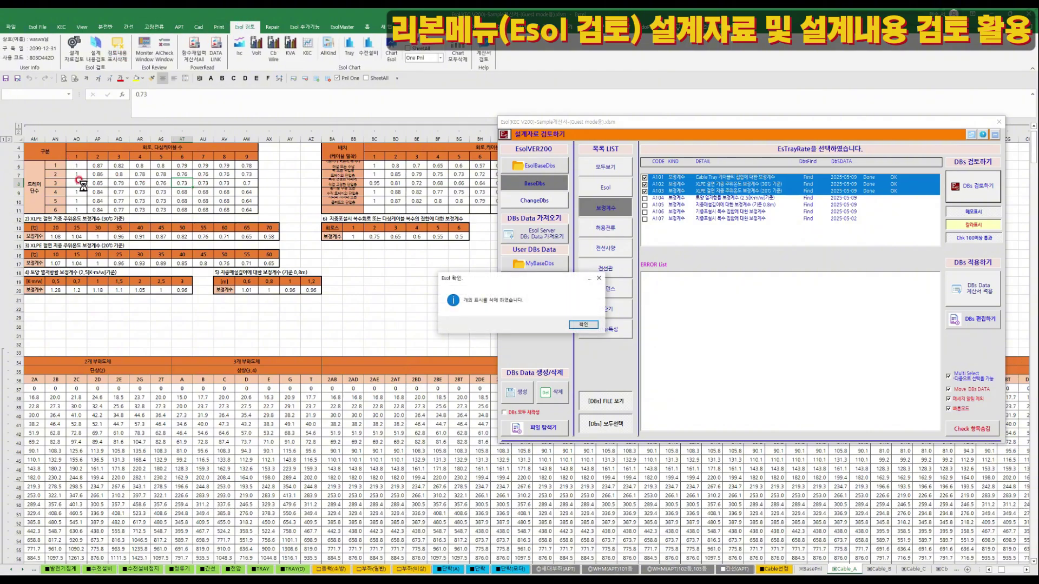
key(Return)
click(345, 317)
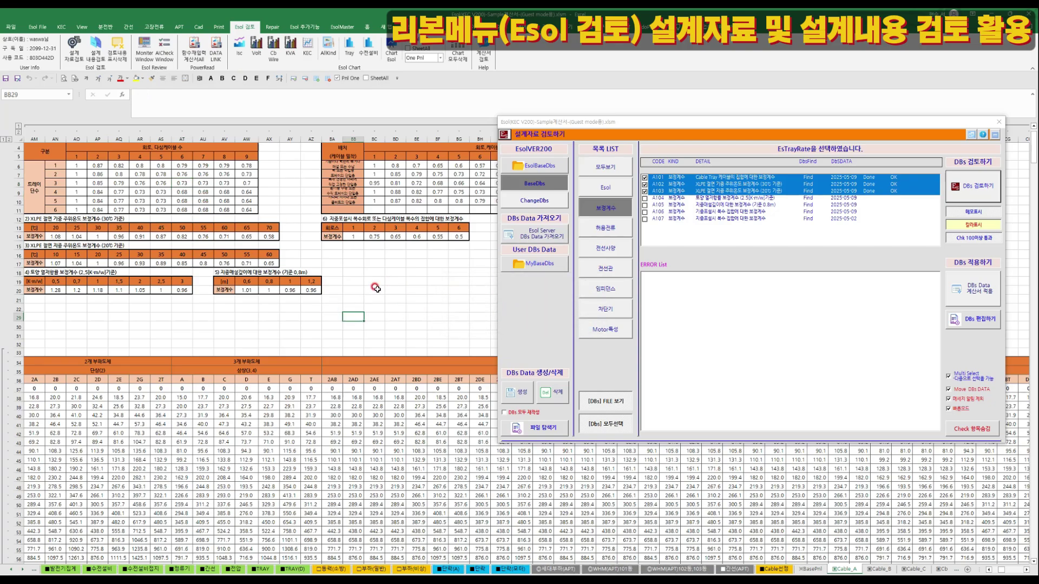
Switch to the MyBaseDbs user data set 사용자 Dbs Data-1 and view its folder in File Explorer.
click(547, 264)
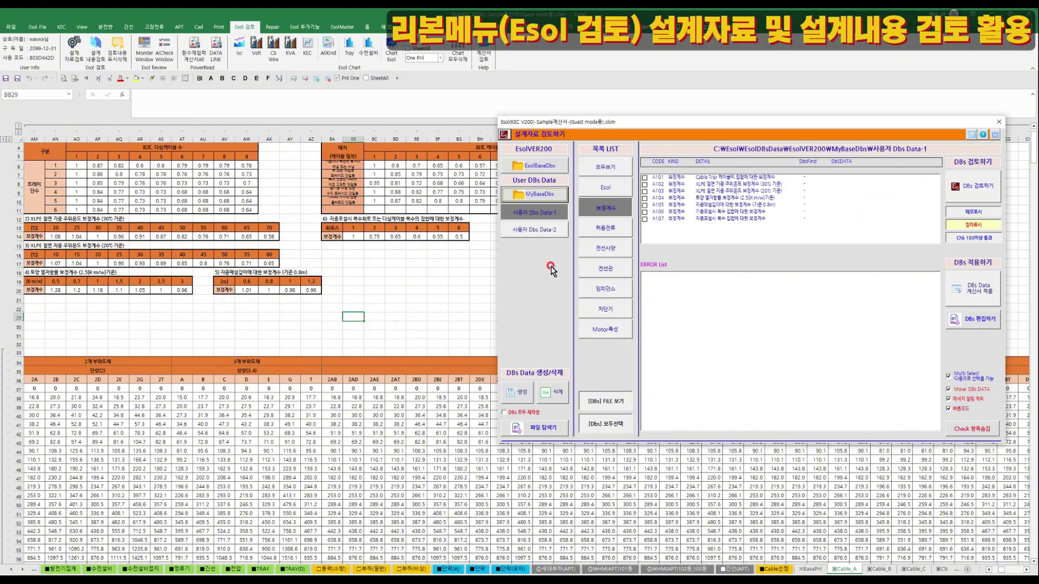
click(545, 207)
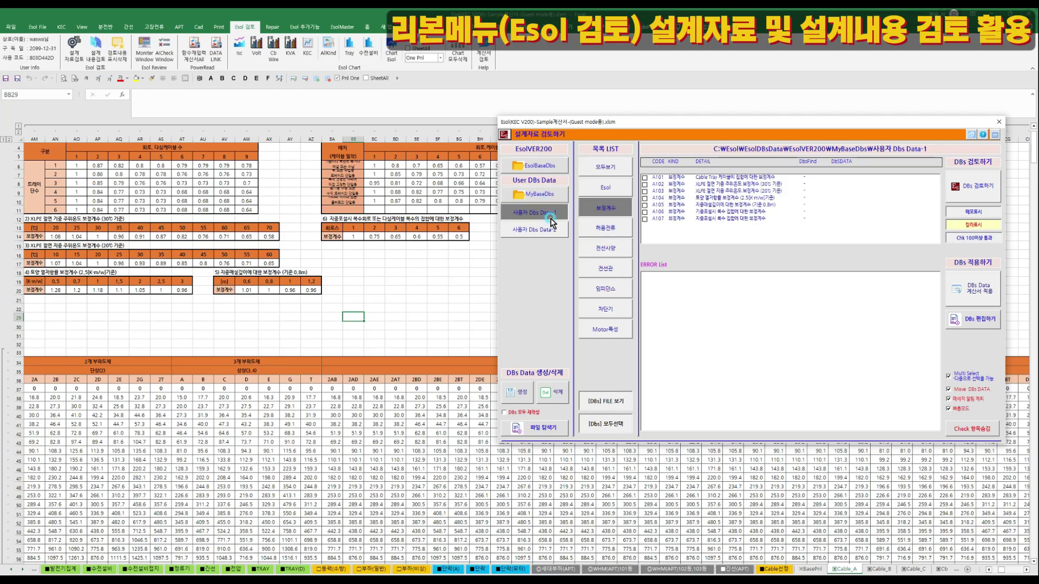
click(543, 433)
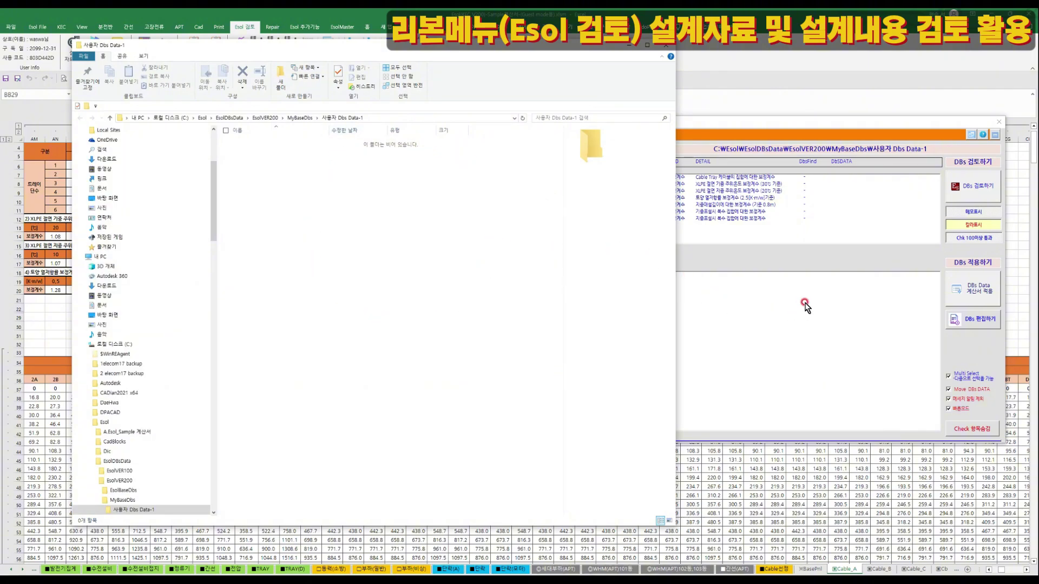
click(806, 192)
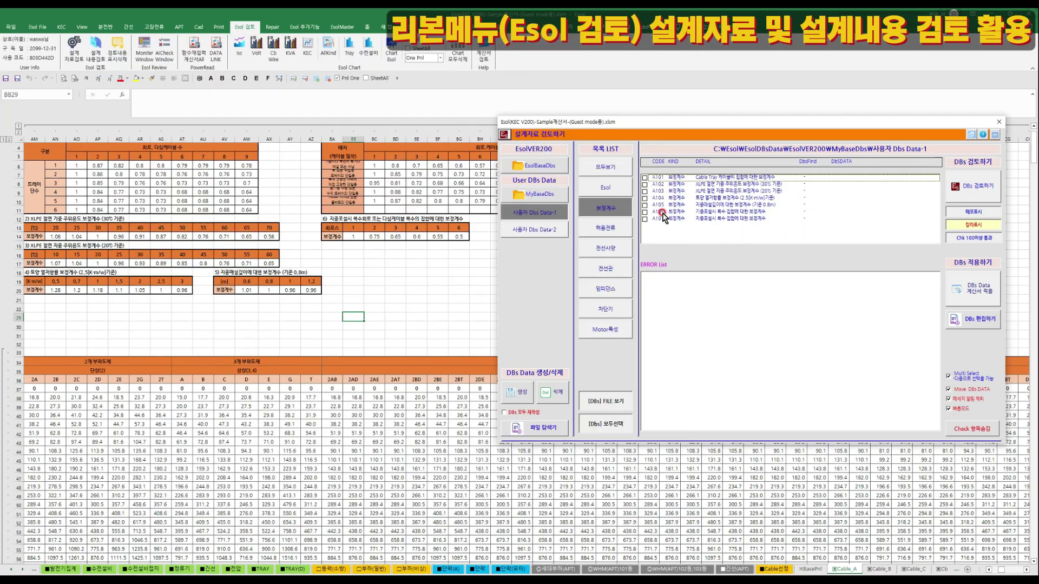
Show all review items with the error list hidden, then filter to 보정계수 and mark items A101 to A104.
click(617, 172)
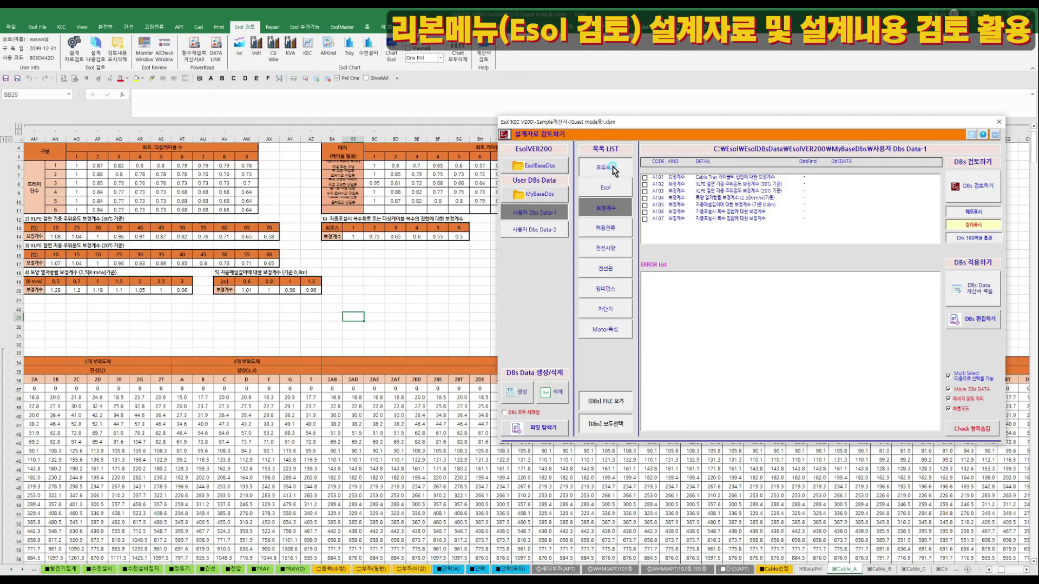
click(976, 428)
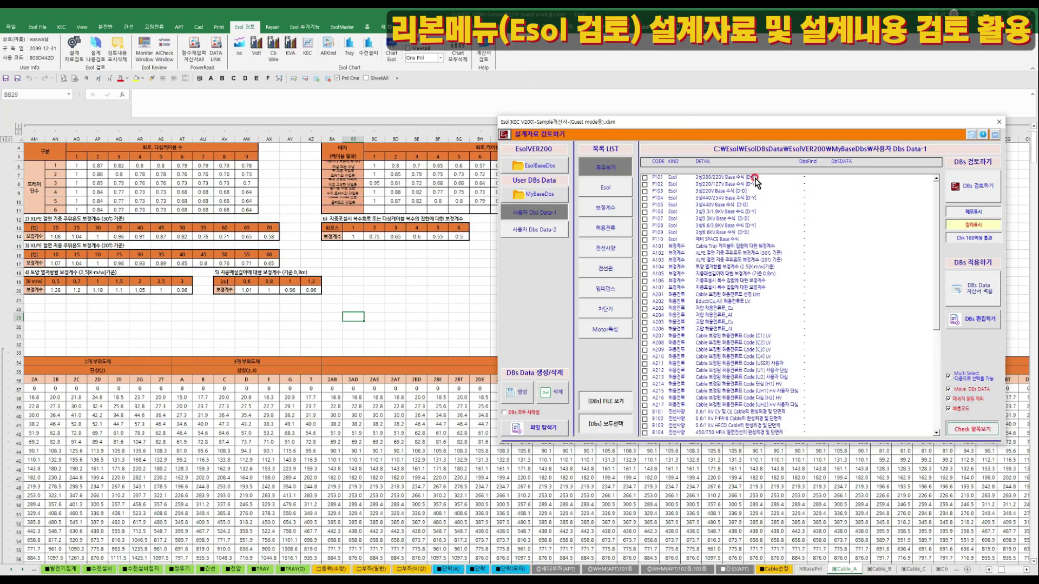
click(629, 211)
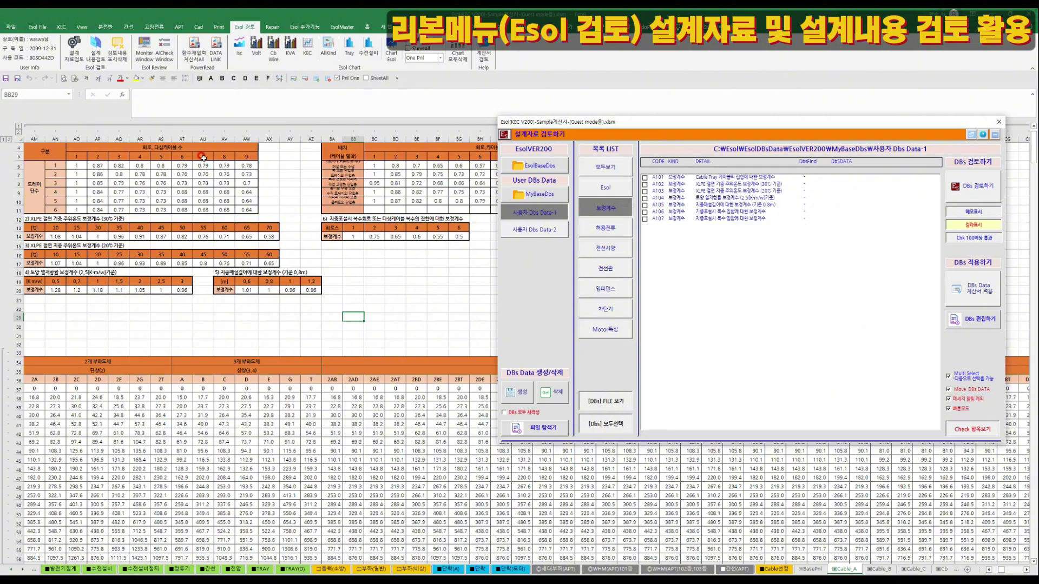
drag(703, 177, 708, 197)
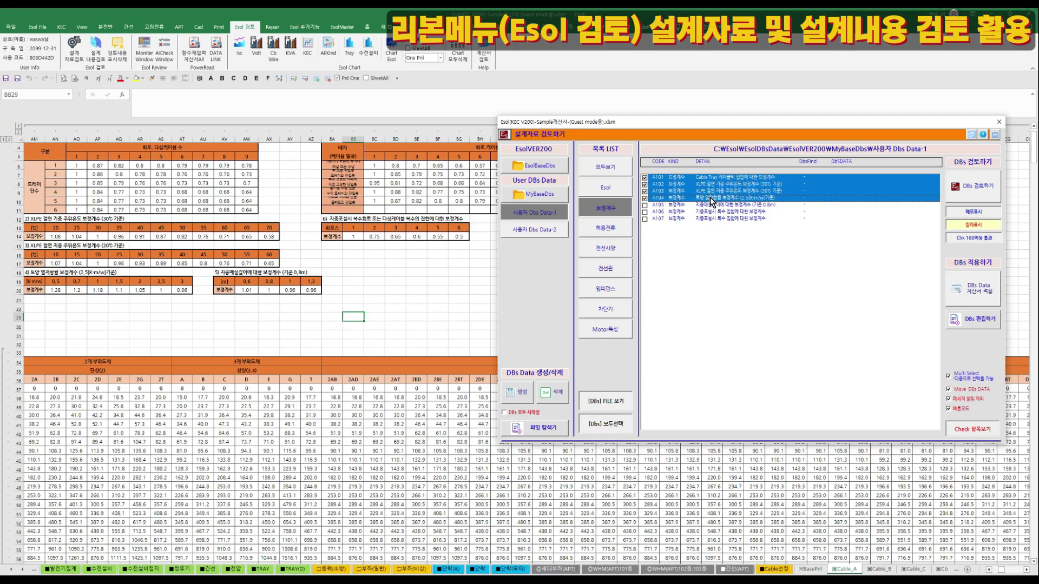
Set cells AO6 to AO8, the one-circuit factors for tray levels 1 to 3, to 10.
click(68, 172)
key(Up)
text(10)
key(Return)
key(Down)
text(10)
key(Return)
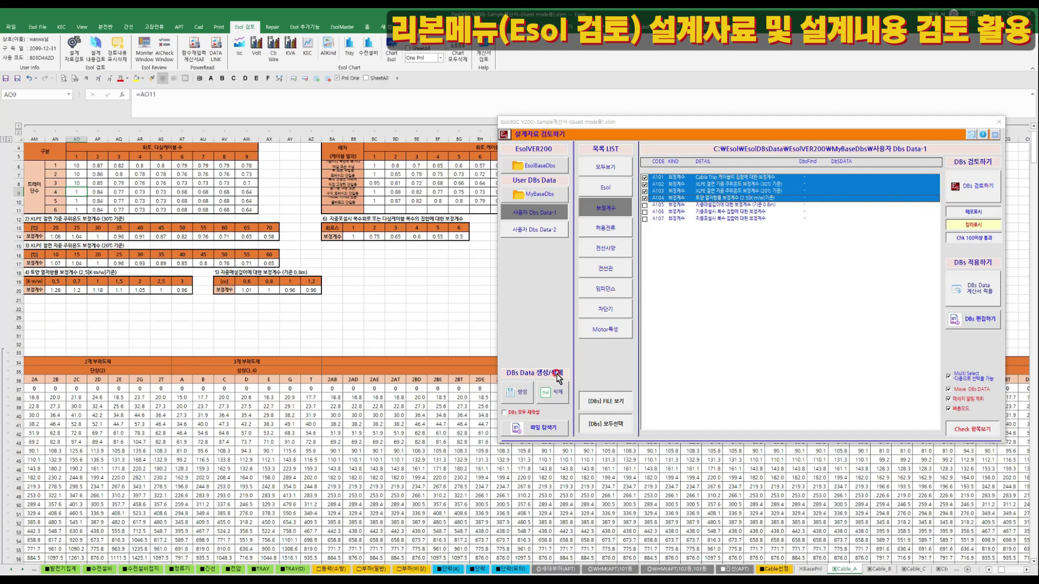
Create user DBs data in 사용자 Dbs Data-1 for the marked items A101 to A104.
click(523, 393)
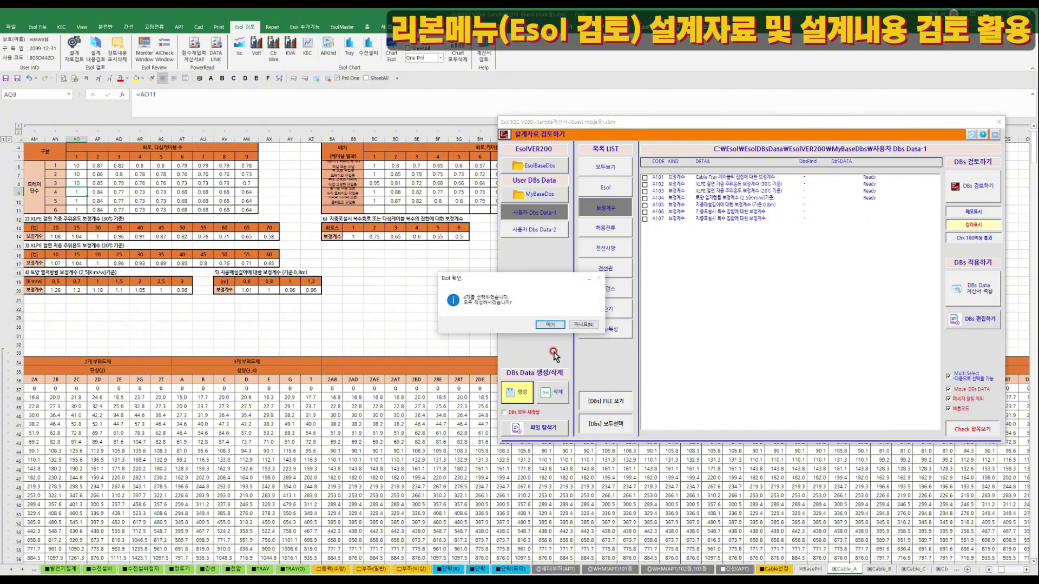
click(557, 326)
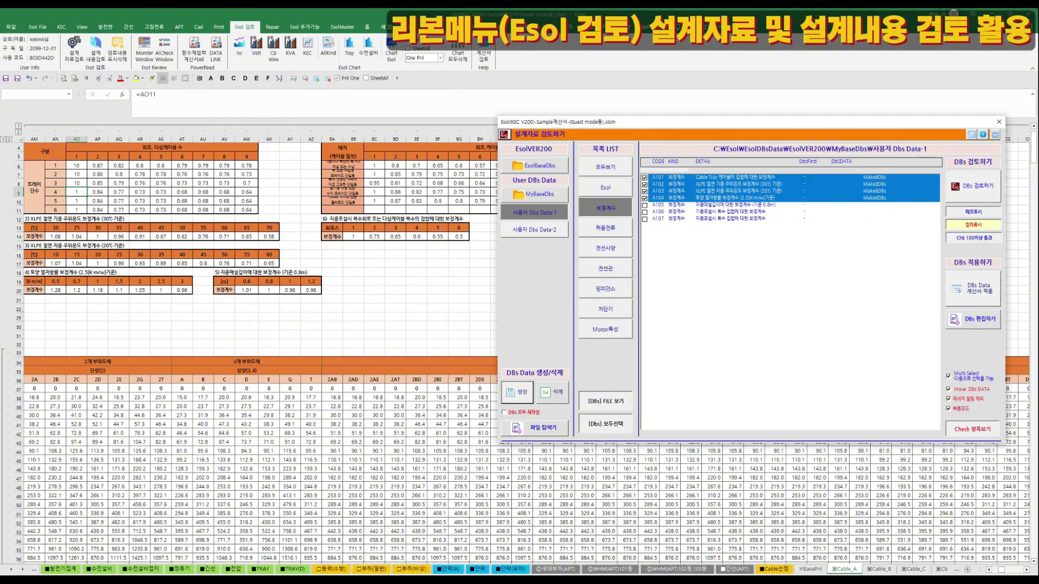
View the generated DBs files in File Explorer, and reload the 사용자 Dbs Data-1 data set in the review window.
click(611, 575)
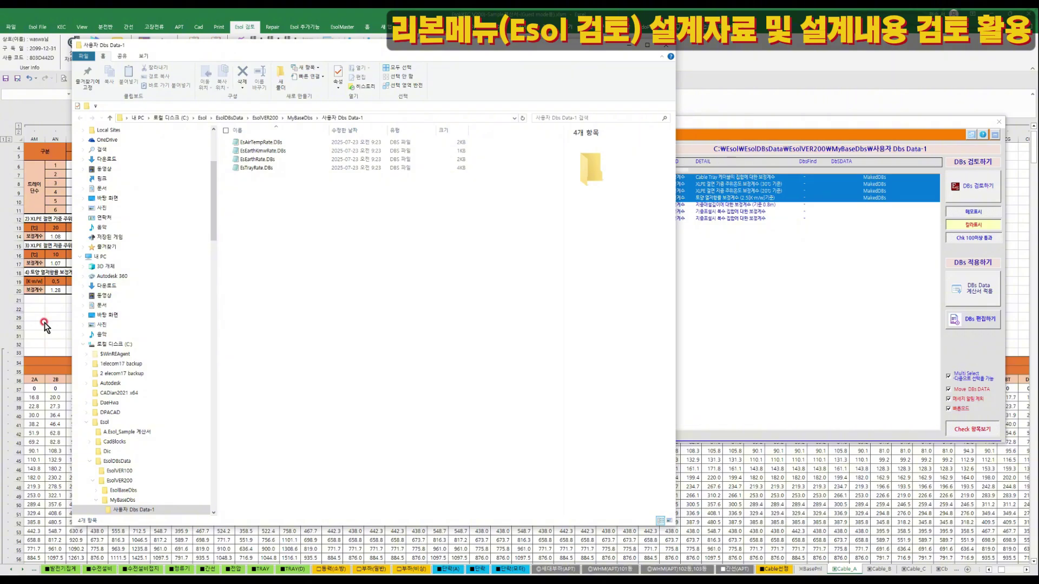
click(54, 193)
click(153, 201)
click(536, 213)
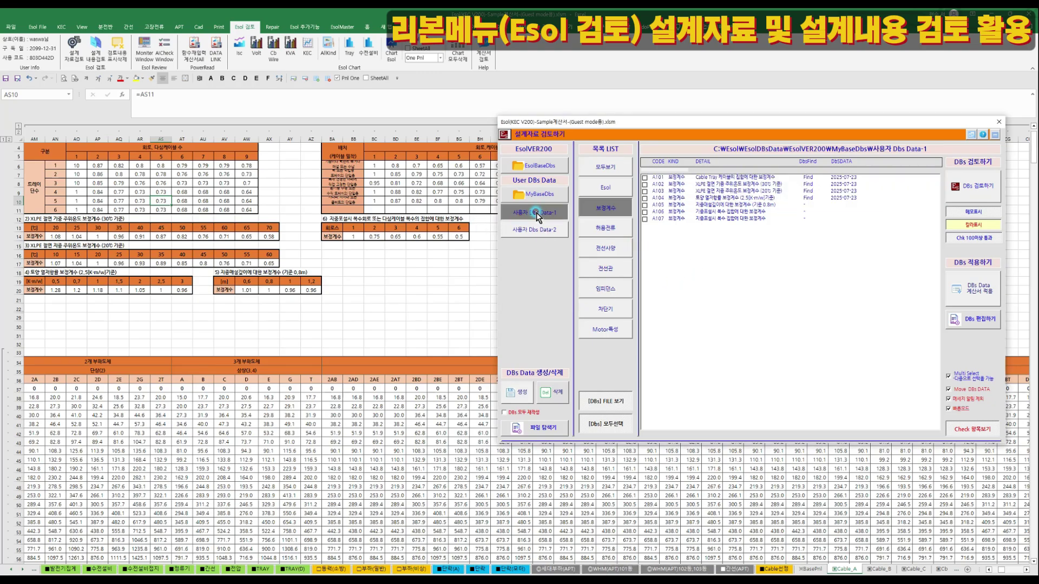
Mark items A101 to A103 and review them against the 사용자 Dbs Data-1 data.
drag(755, 178, 756, 193)
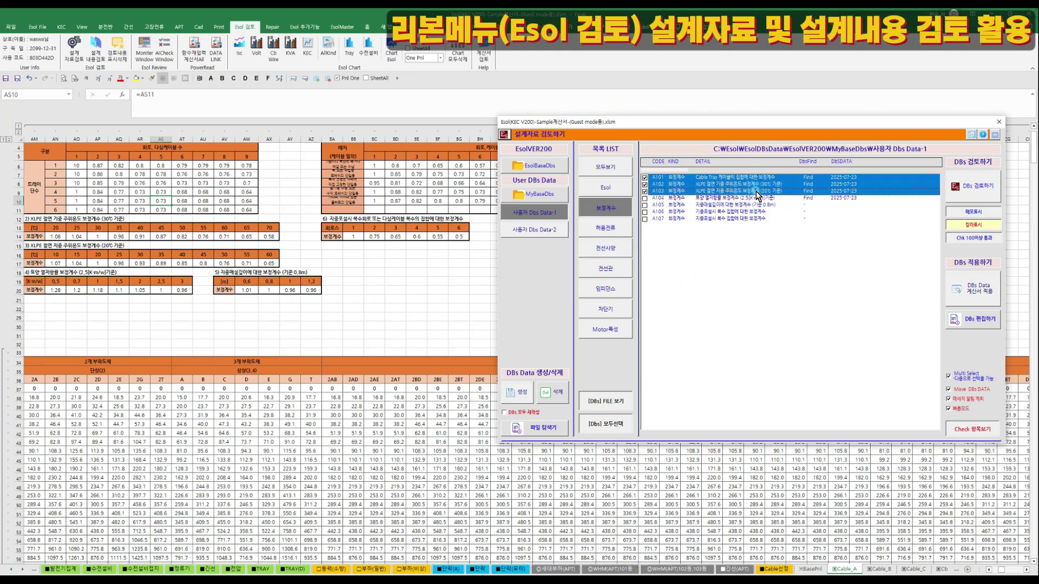
click(990, 186)
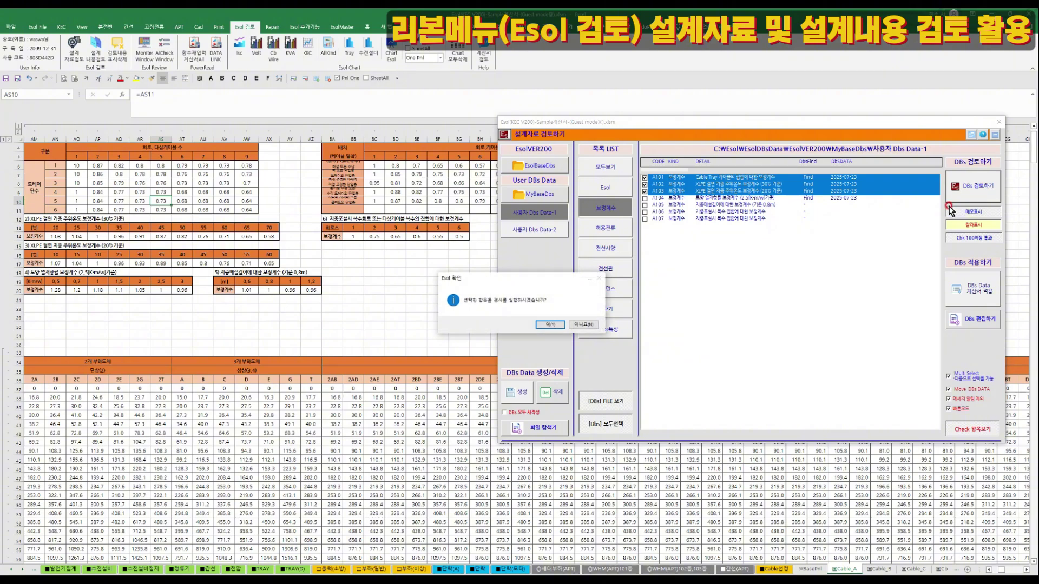
click(549, 324)
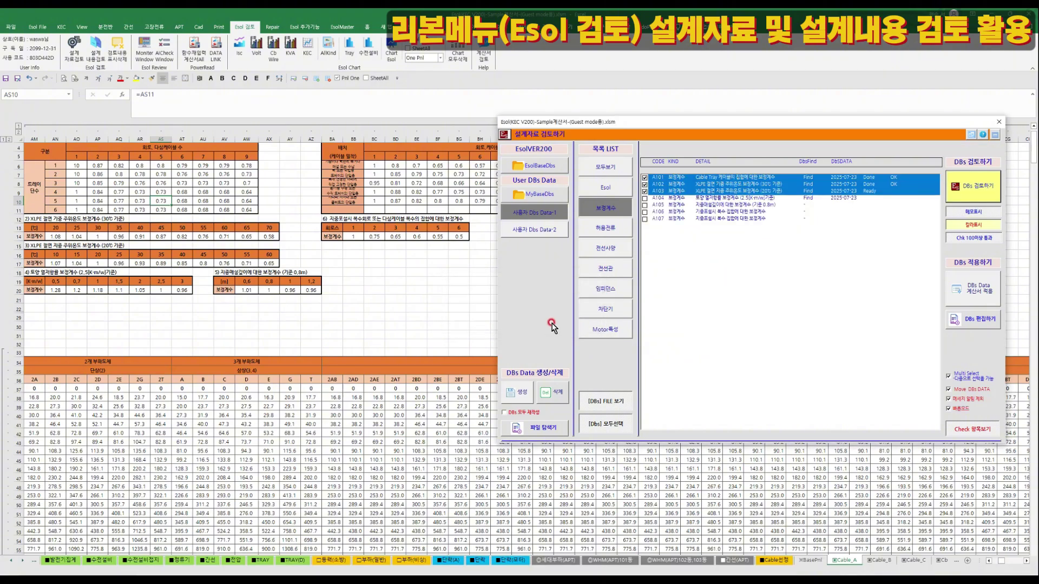
key(Return)
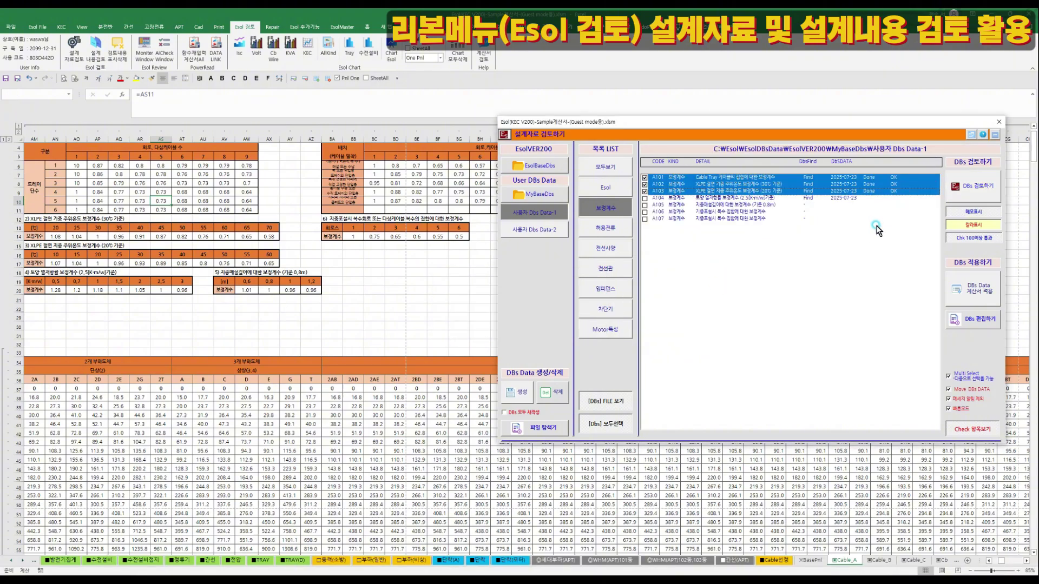
Set the one-circuit tray factors in cells AO6 to AO8 to 1.
click(101, 166)
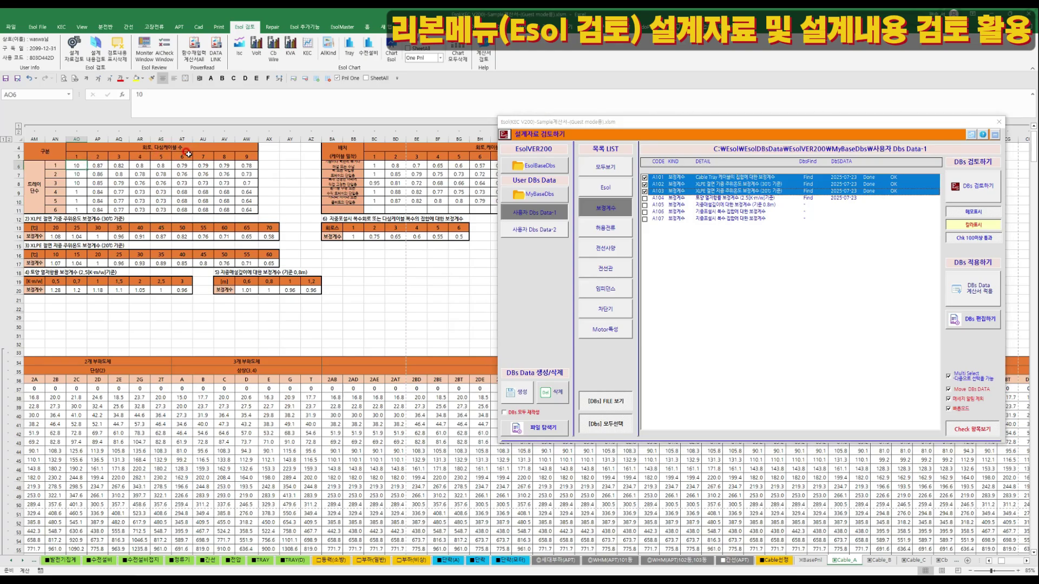
text(1)
key(Return)
text(1)
key(Return)
text(1)
key(Return)
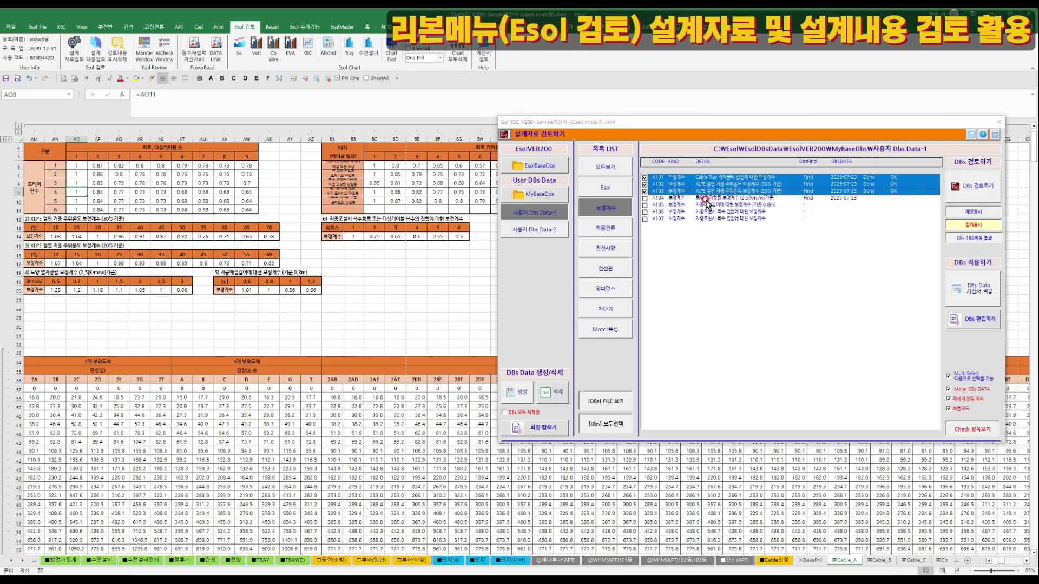
Review the marked items A101 to A103 again and apply the user DBs data to the calculation sheet.
click(991, 191)
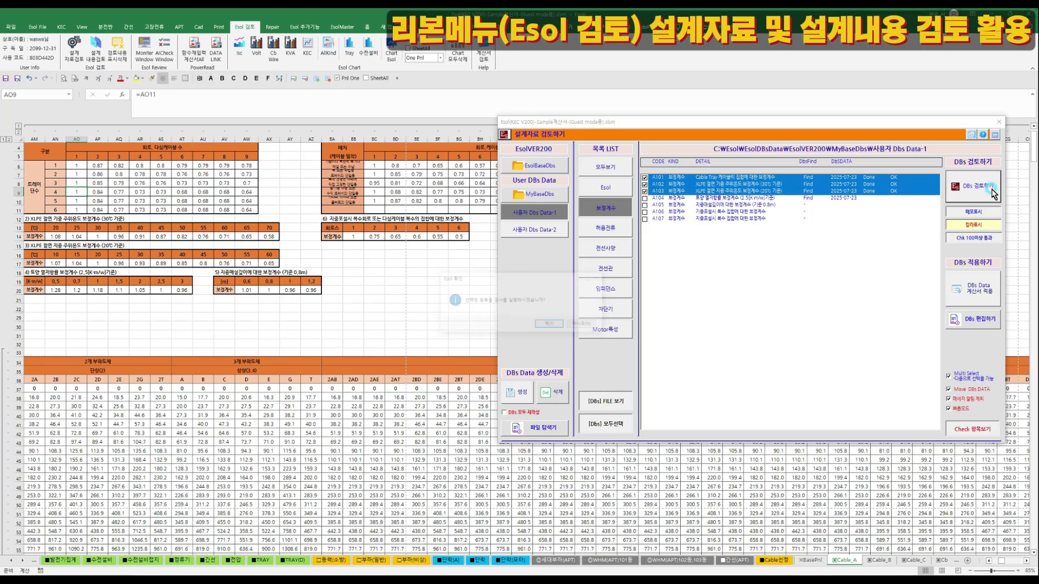
click(582, 324)
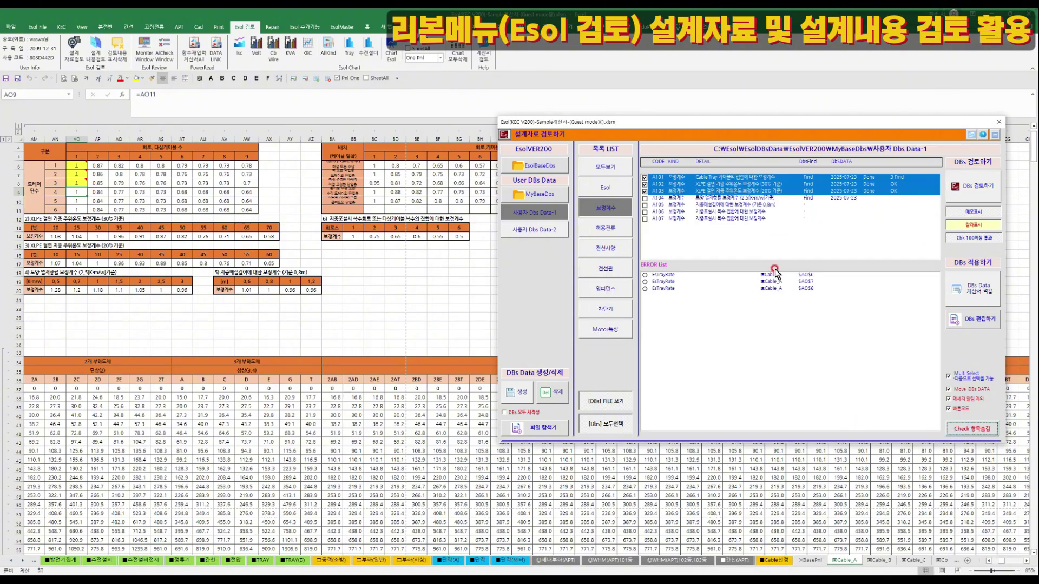
click(987, 292)
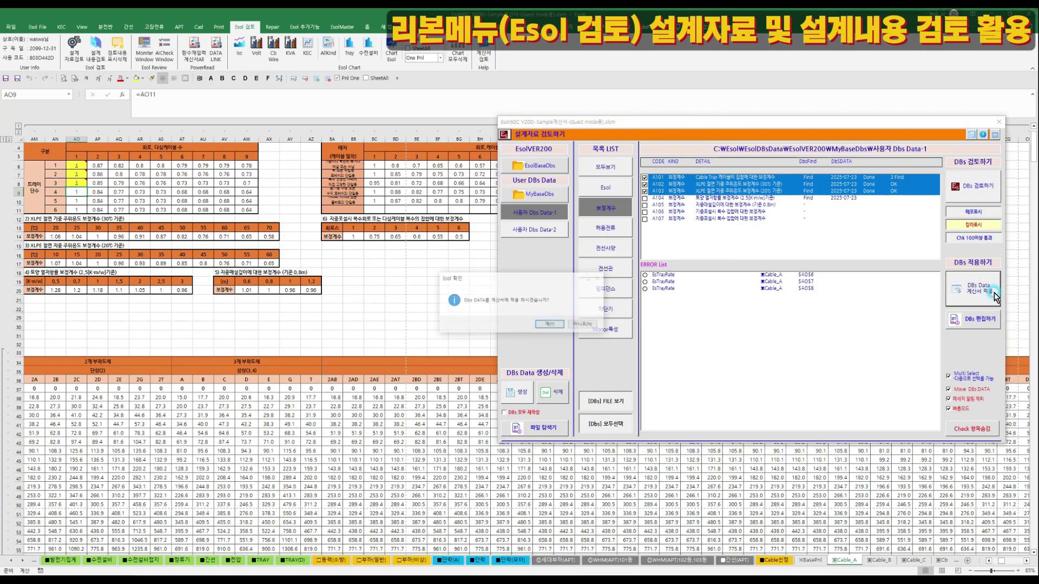
click(551, 325)
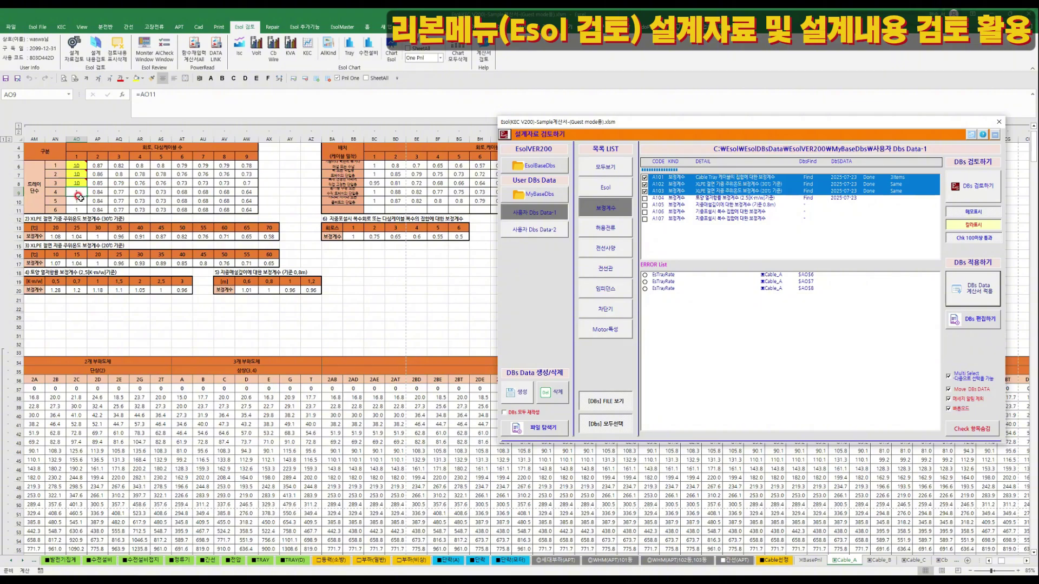
click(223, 407)
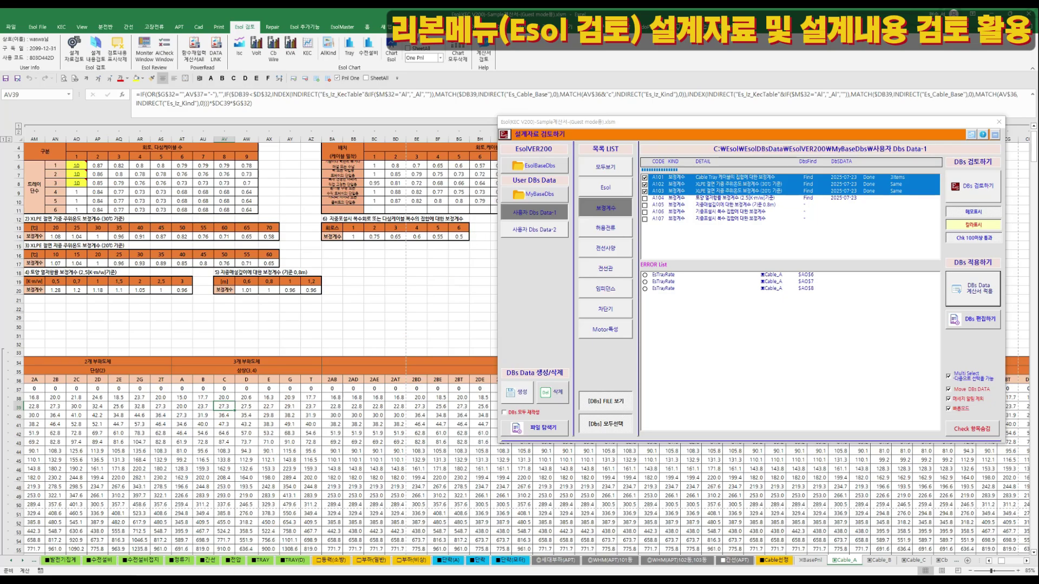
View the 사용자 Dbs Data-1 folder in File Explorer, and close the design data review window.
click(534, 428)
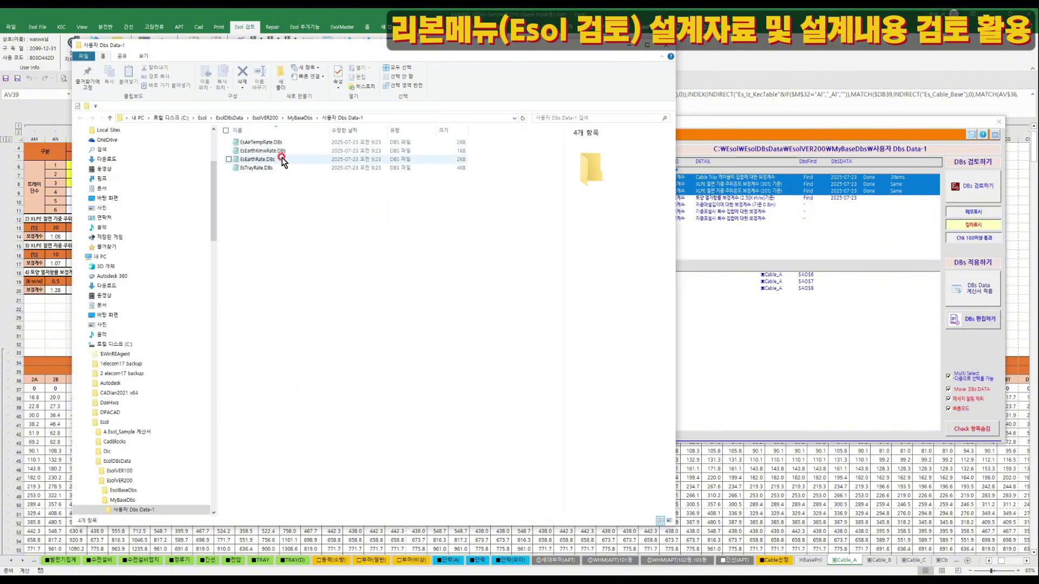
click(821, 324)
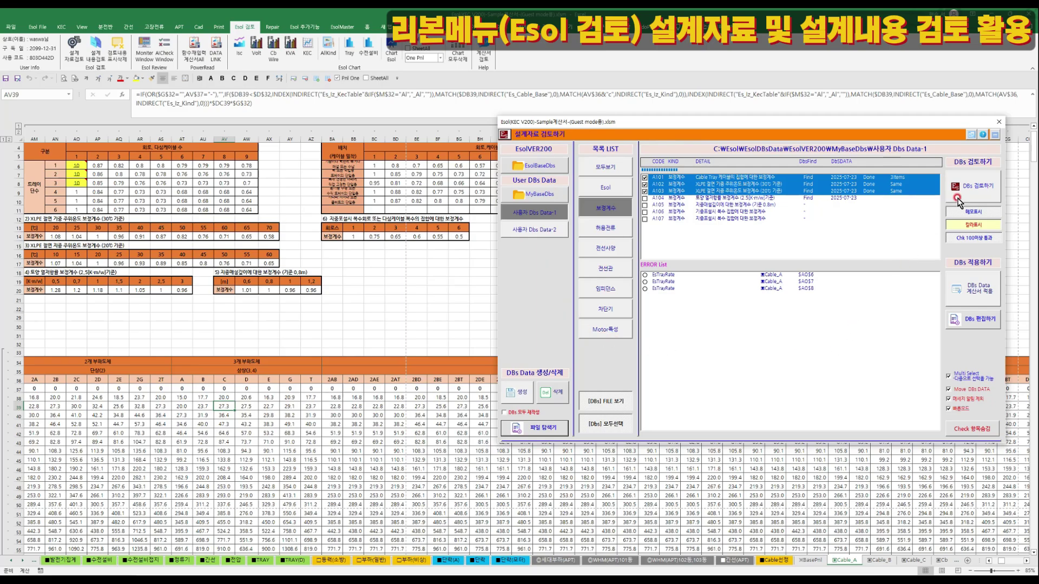
click(998, 117)
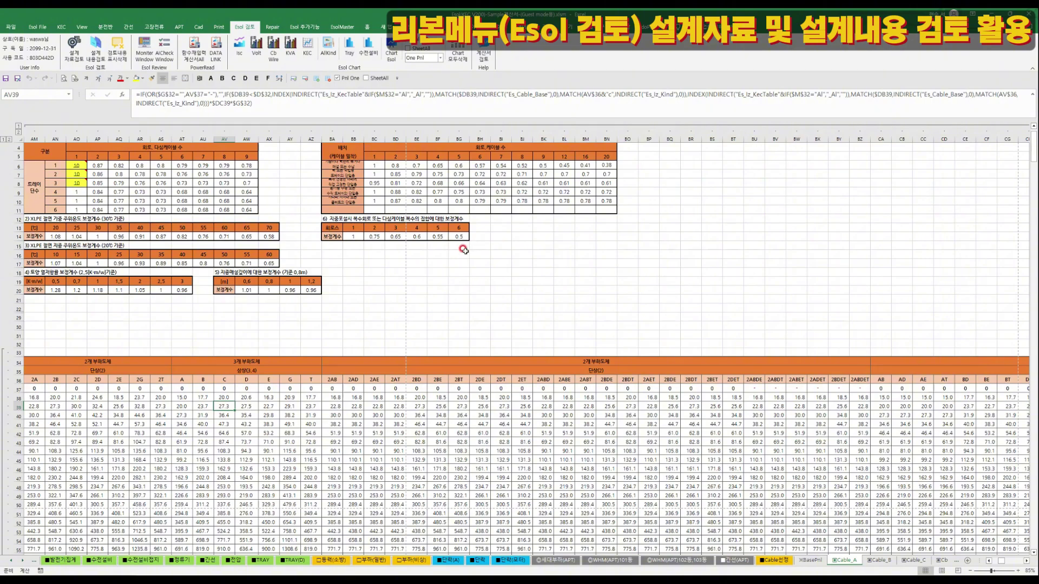
Restore cells AO6 to AO8 to 1 and clear the review highlights from the sheet.
click(80, 165)
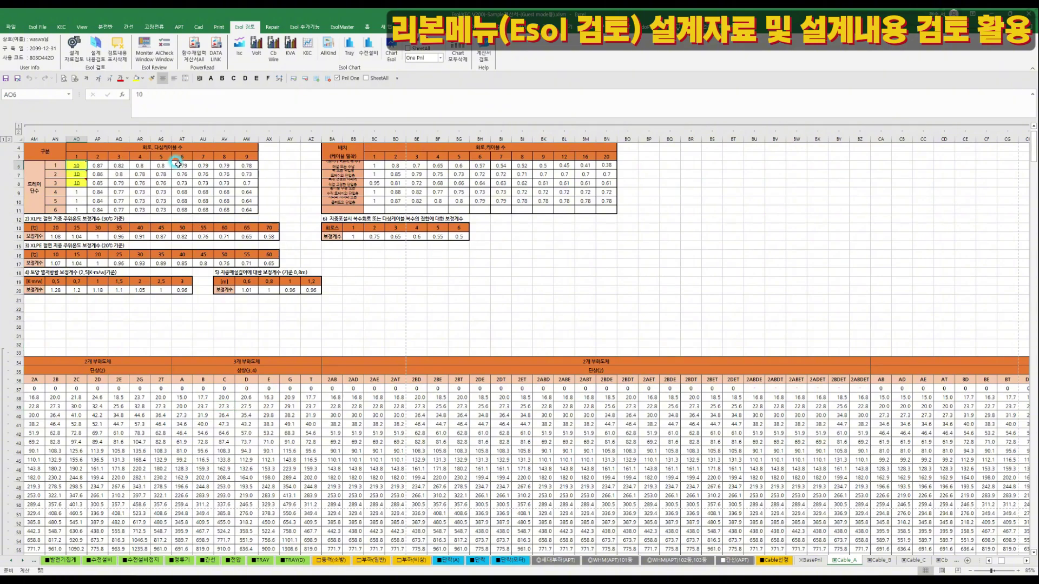
text(1)
key(Return)
text(1)
key(Return)
text(1)
key(Return)
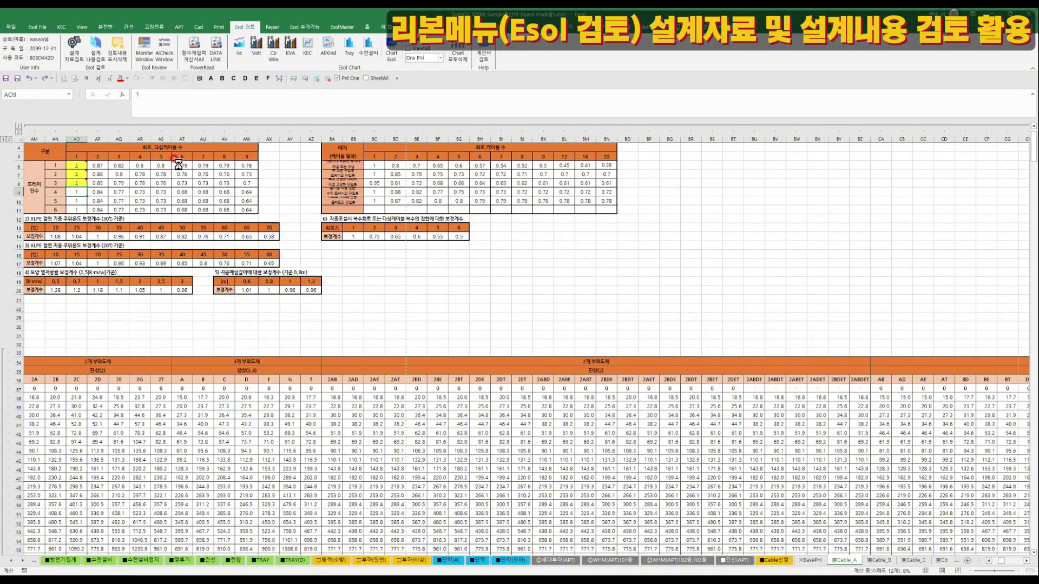
click(117, 54)
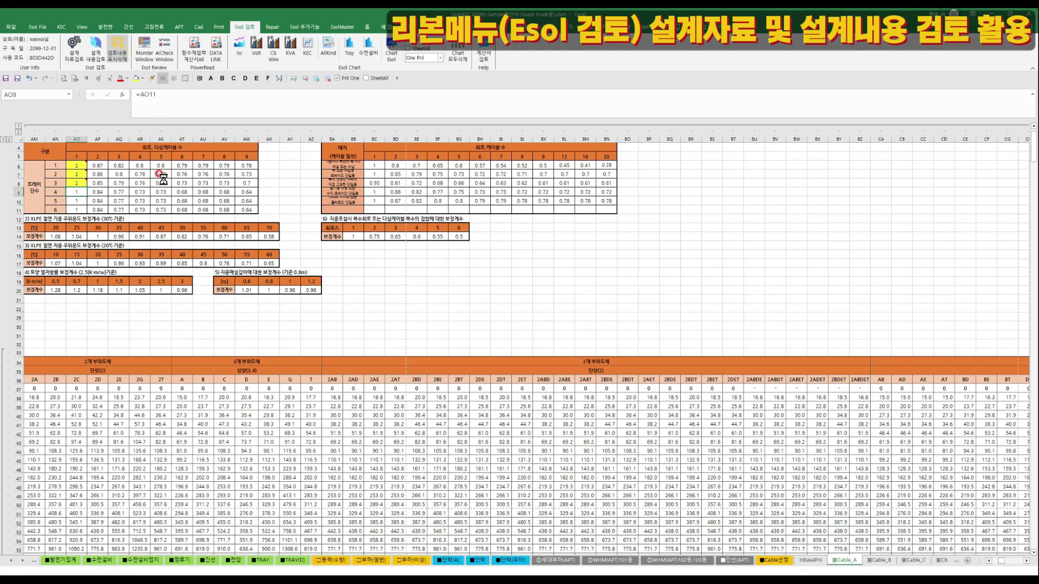
click(582, 324)
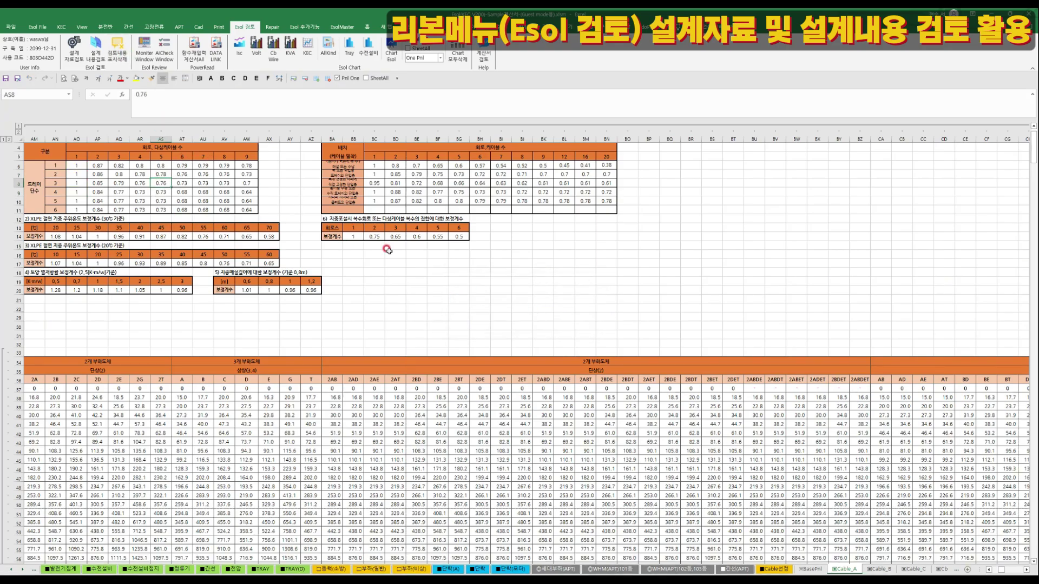
Open the Esol Supervisor View for design content review and show the □부하(비상) sheet.
click(93, 55)
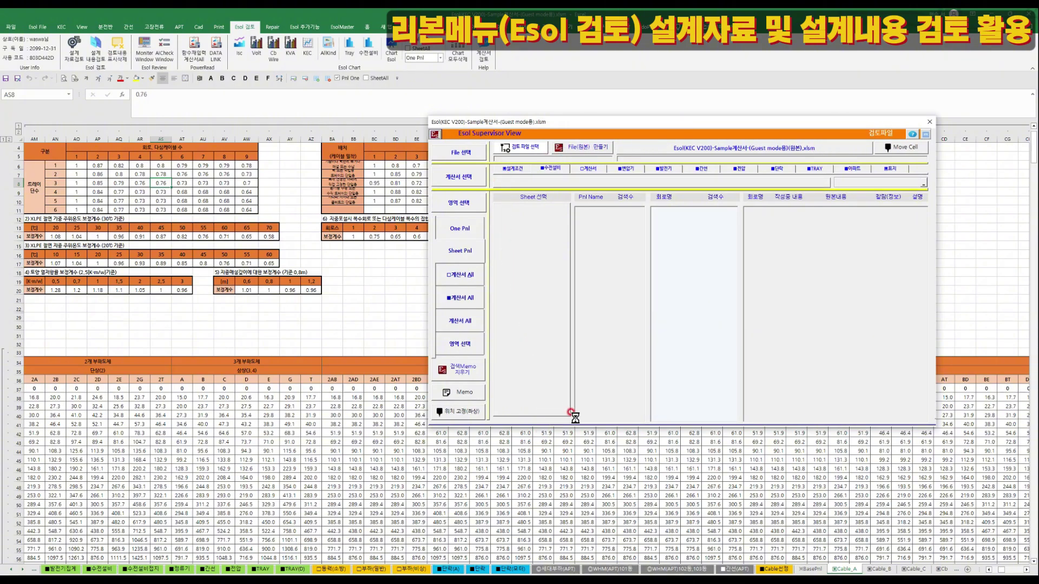
click(415, 569)
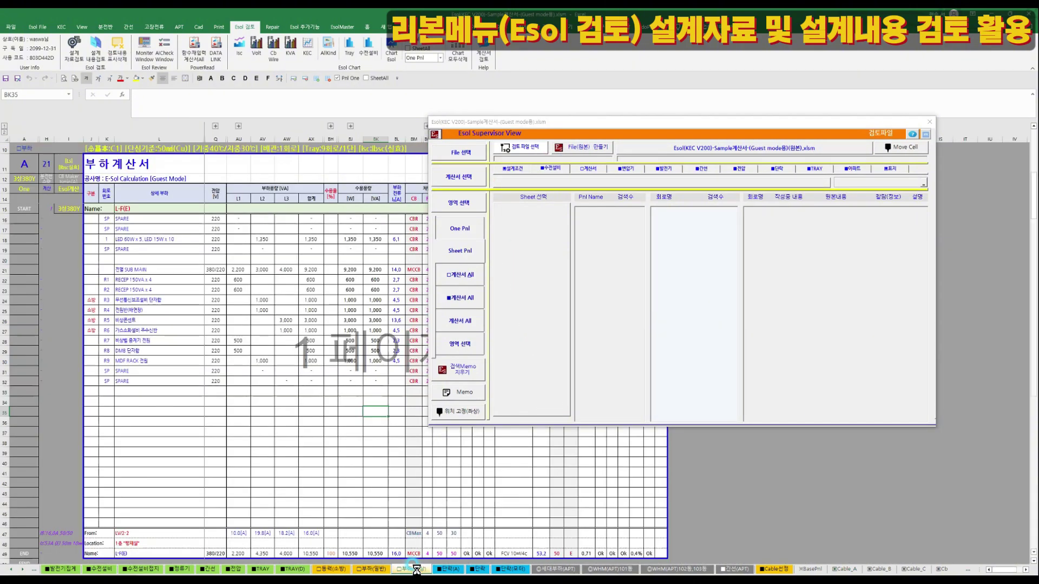
click(12, 569)
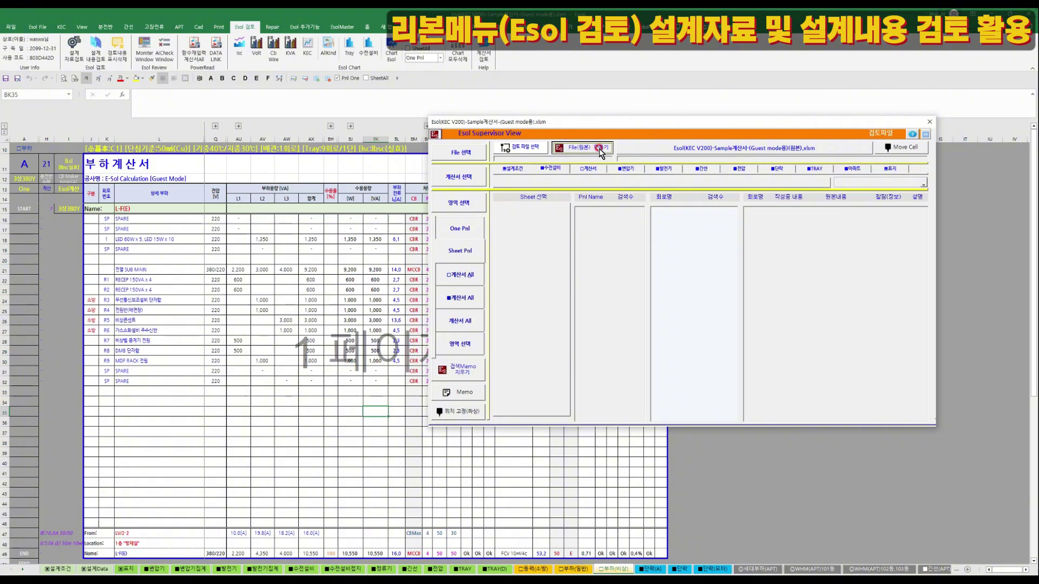
Create the (원본) copy of the workbook and select Esol(KEC V200)-비교 계산서-(Guest mode용).xlsm as the review file.
click(579, 150)
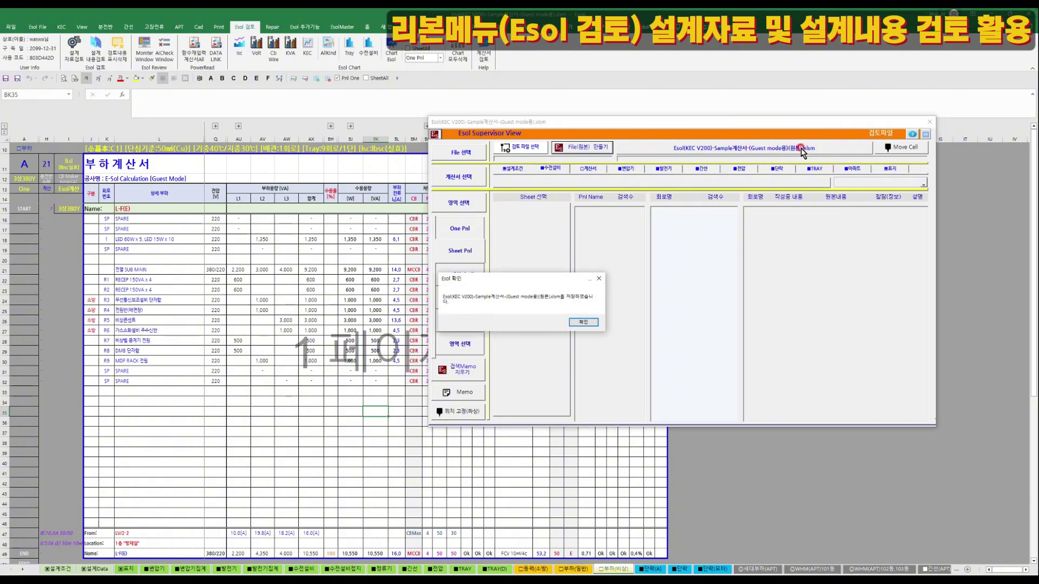
key(Return)
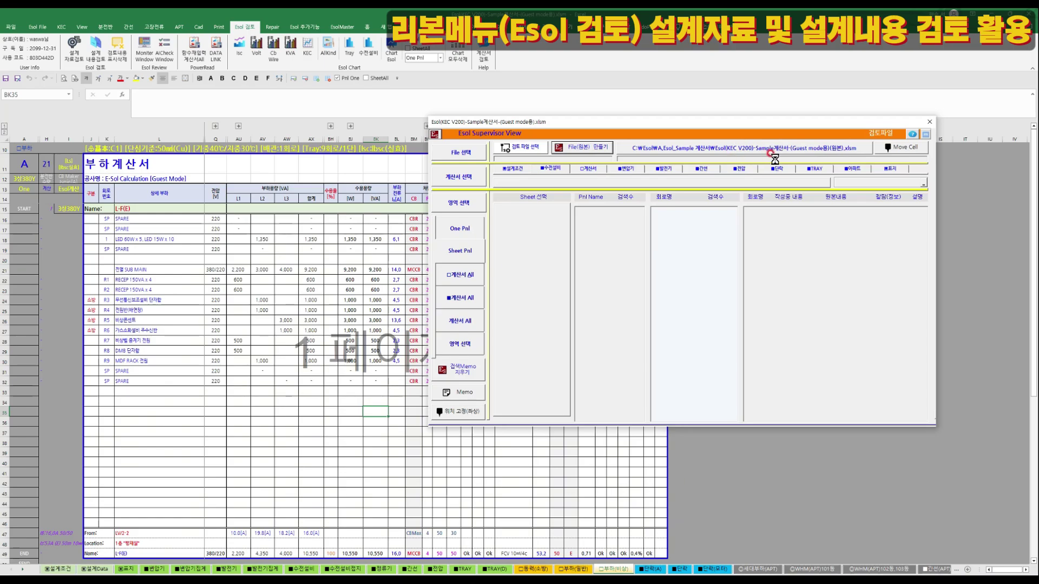
click(509, 147)
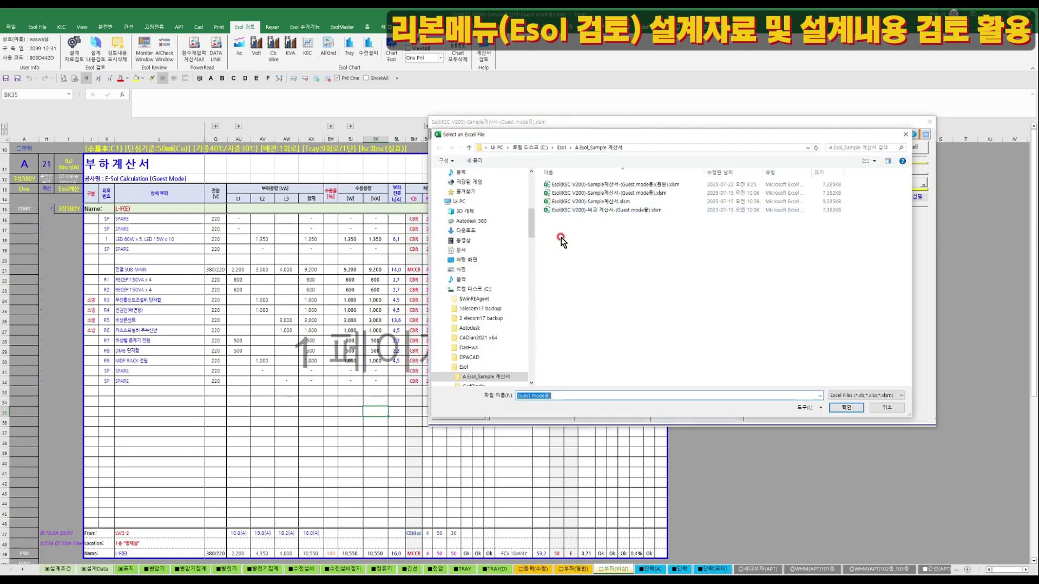
click(604, 212)
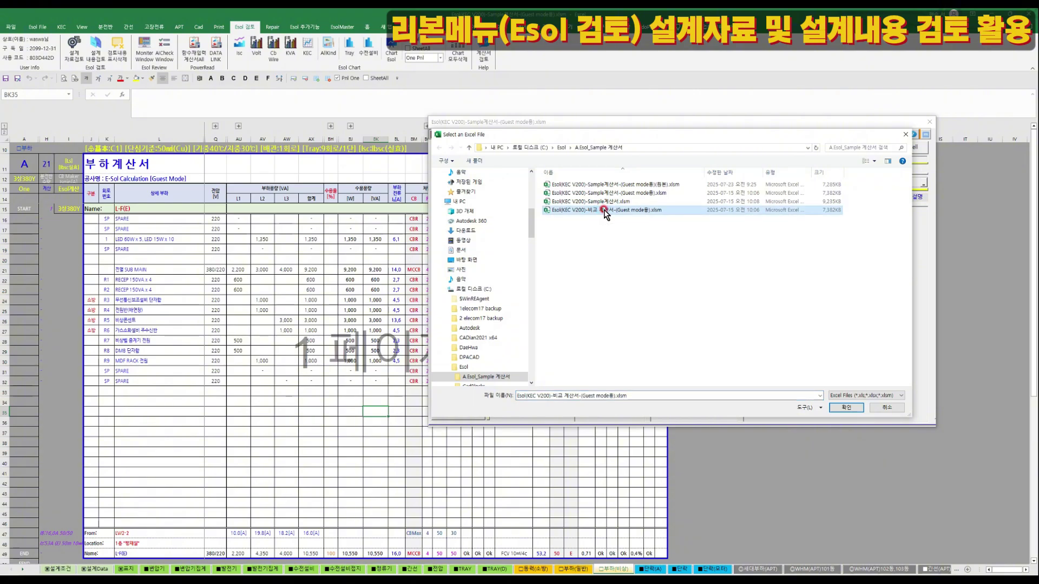
click(855, 410)
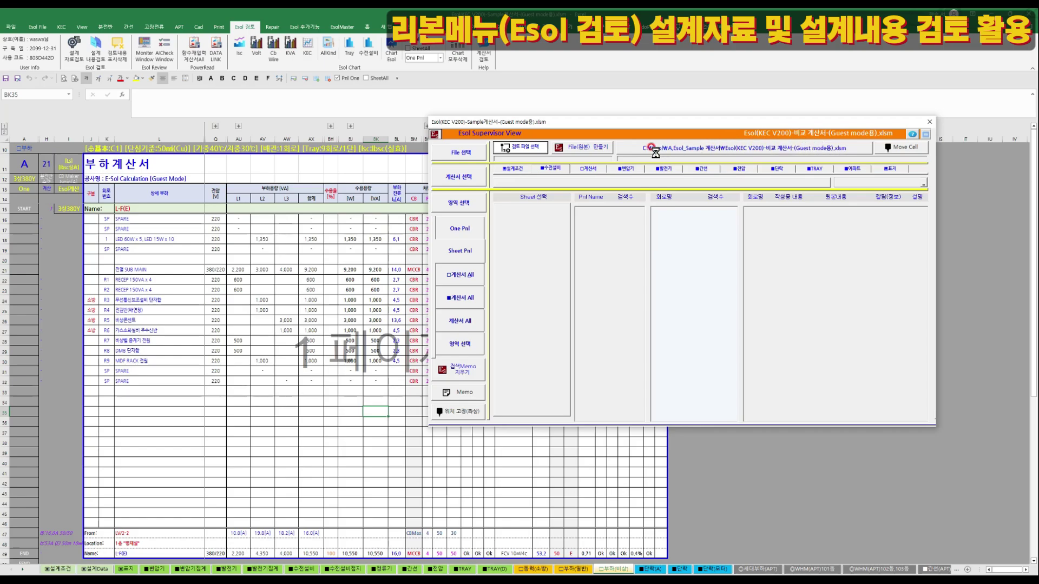
On the □동력(소방) sheet, set the unit load of circuit FP8 in cell U23 to 100 kW.
click(181, 349)
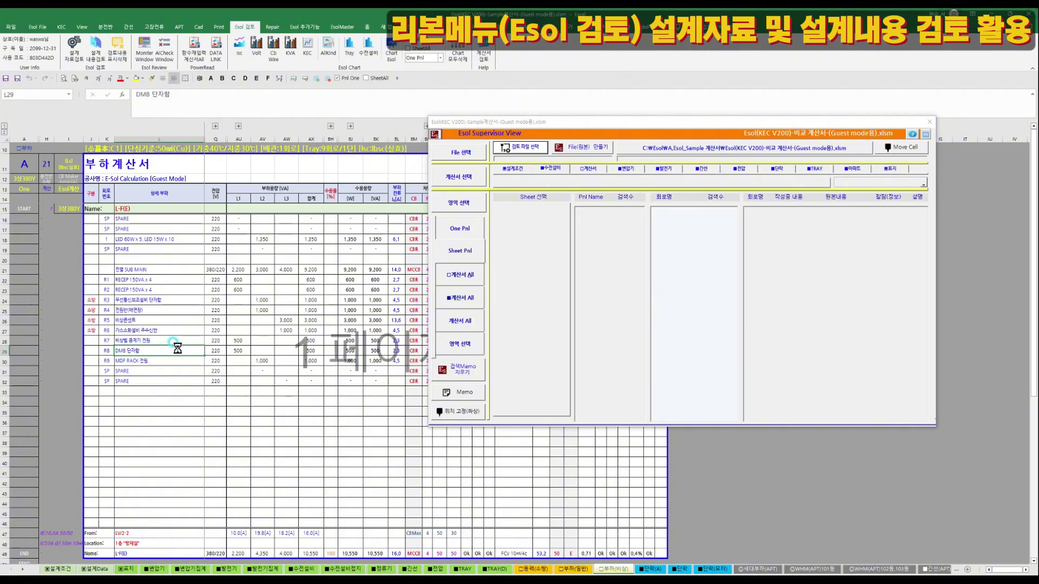
click(535, 567)
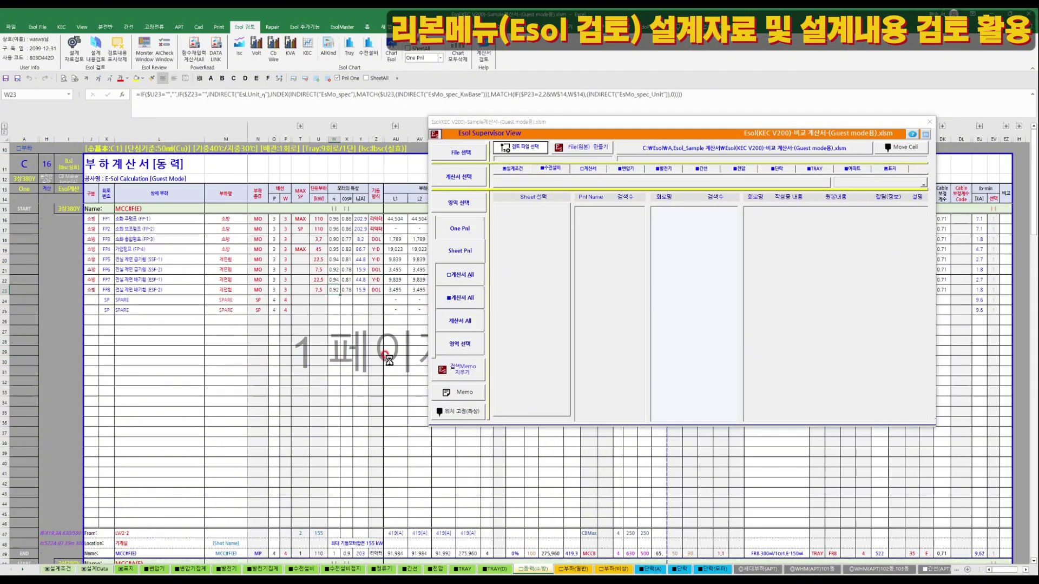
click(317, 291)
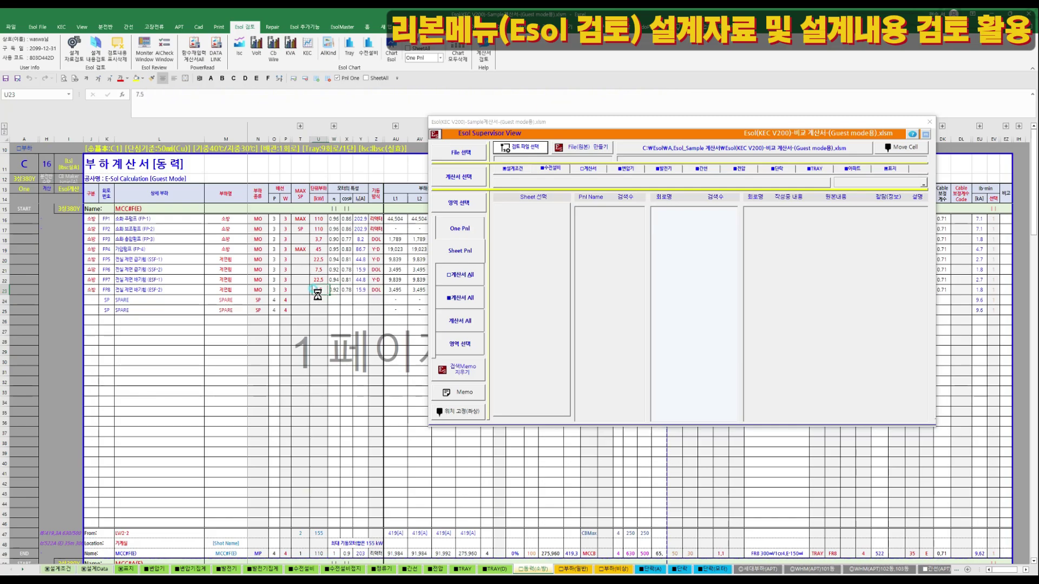
click(347, 309)
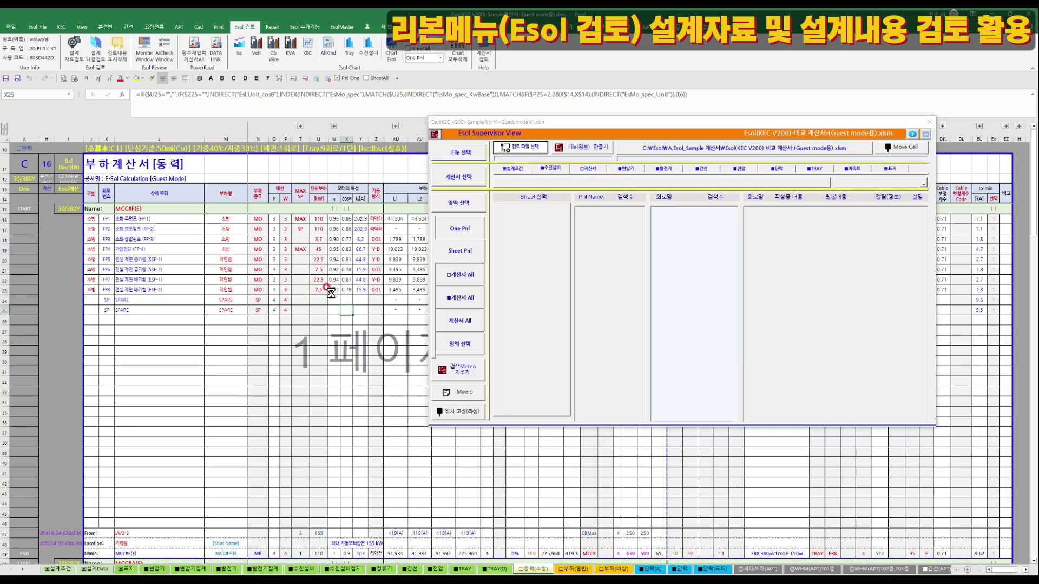
click(320, 291)
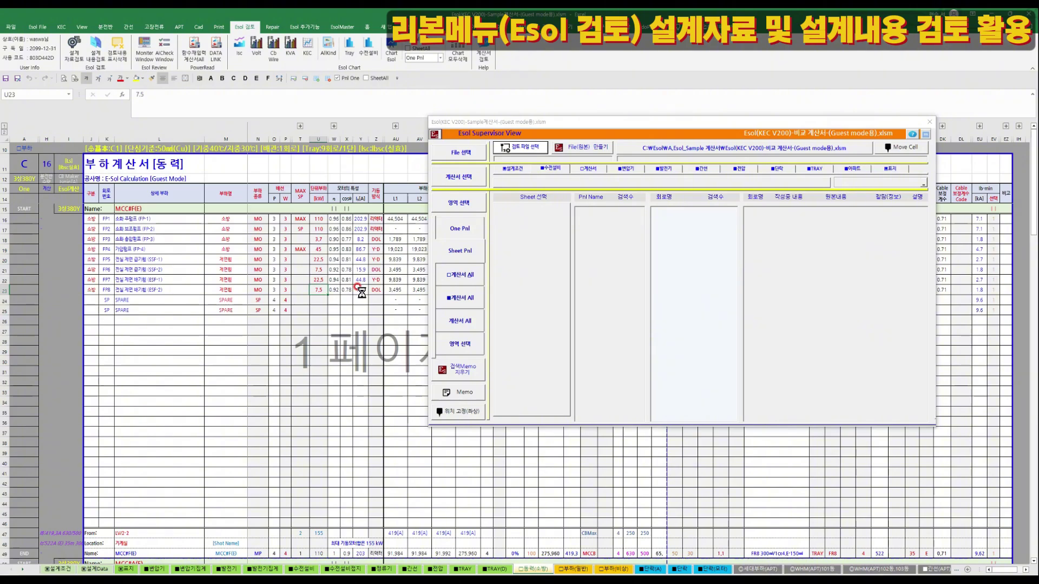
text(100)
key(Return)
click(332, 321)
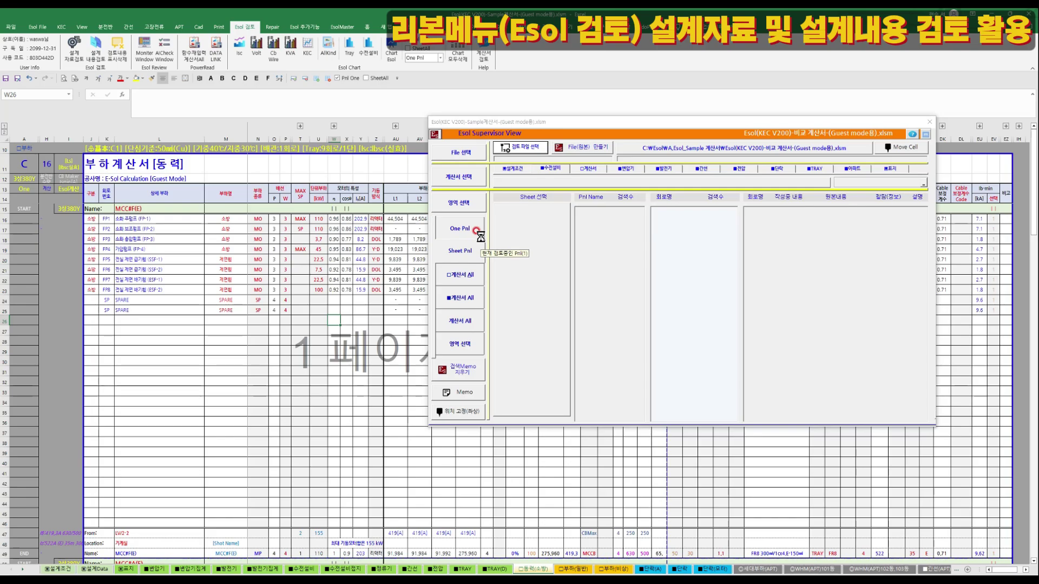
click(214, 349)
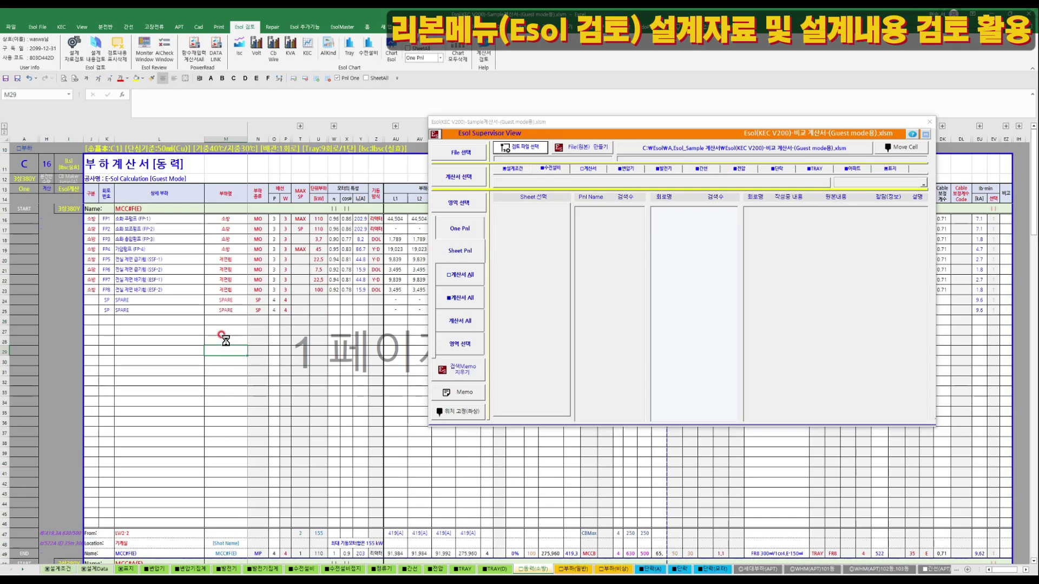
Run the One Pnl comparison for panel MCC#F(E) on the □동력(소방) sheet.
click(459, 227)
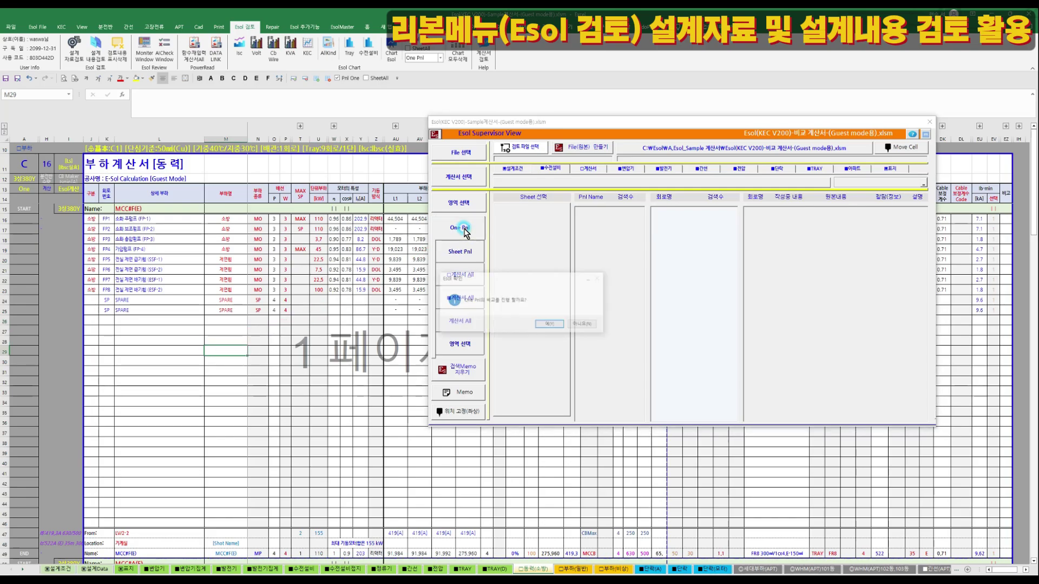
click(546, 324)
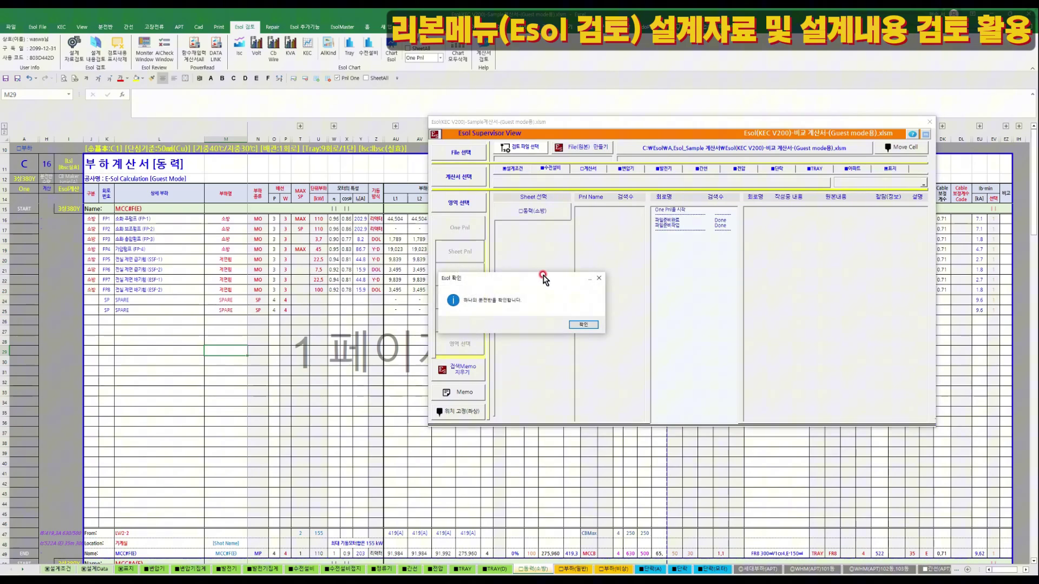
click(579, 299)
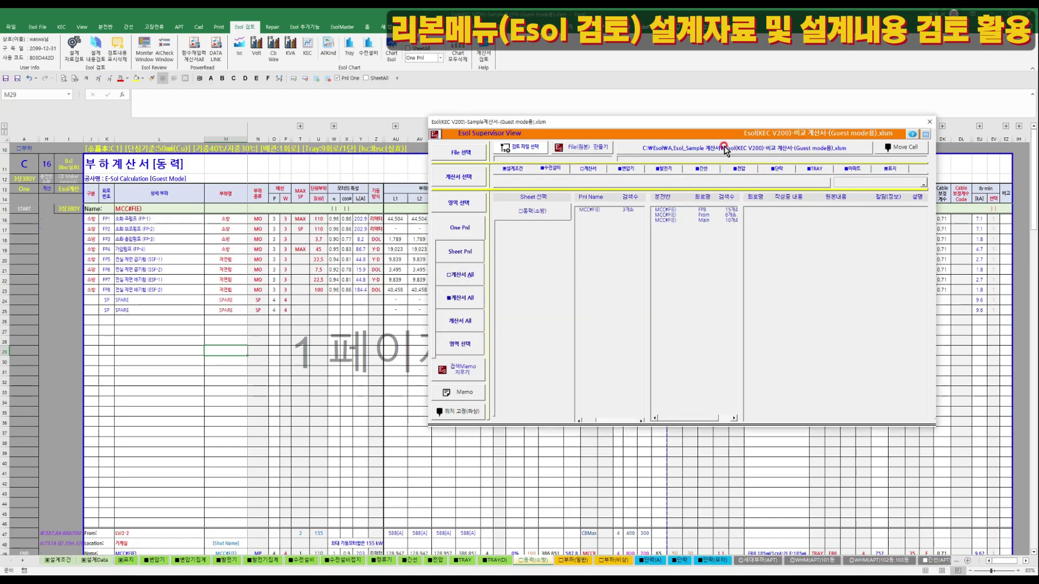
Examine the differences listed for circuit FP8, comparing working and original content for motor characteristics, load capacity and breaker values.
click(670, 210)
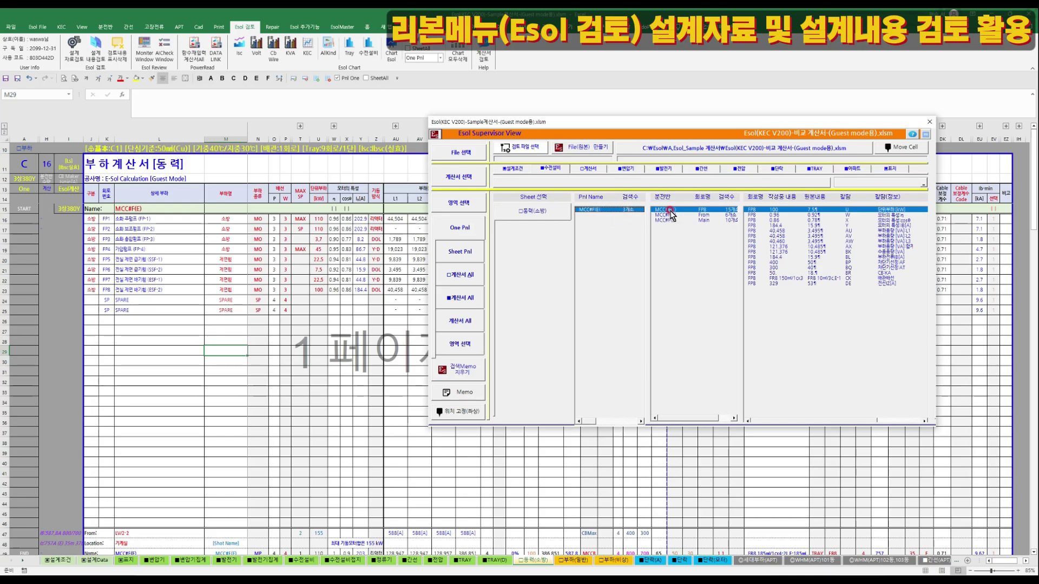
click(775, 215)
click(776, 225)
click(775, 230)
click(775, 241)
click(776, 258)
click(775, 241)
click(774, 236)
click(773, 252)
click(772, 267)
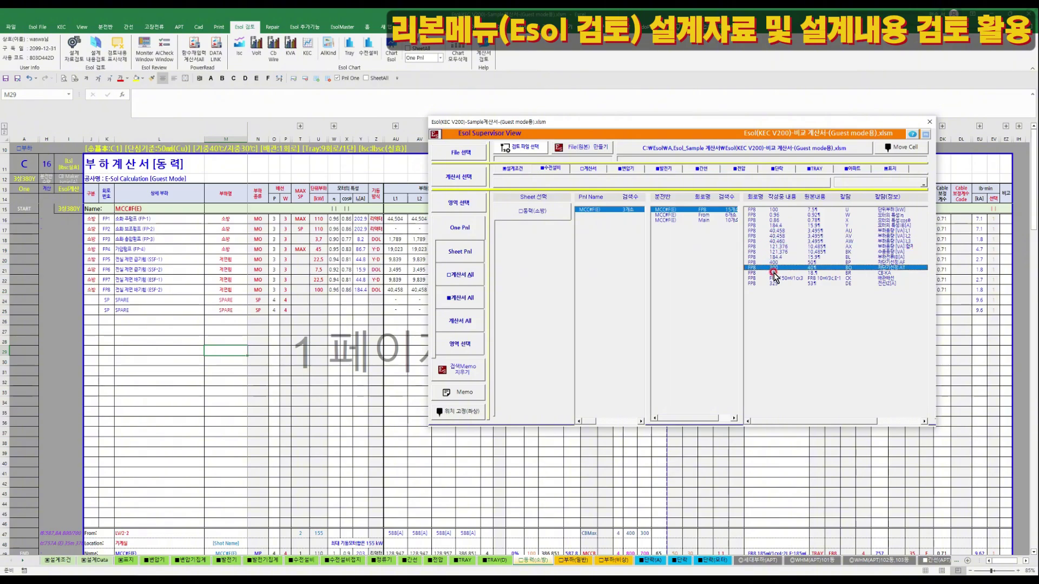
click(773, 273)
List the differences for the From row and turn on Scroll ON and Move Cell for locating cells on the sheet.
click(705, 214)
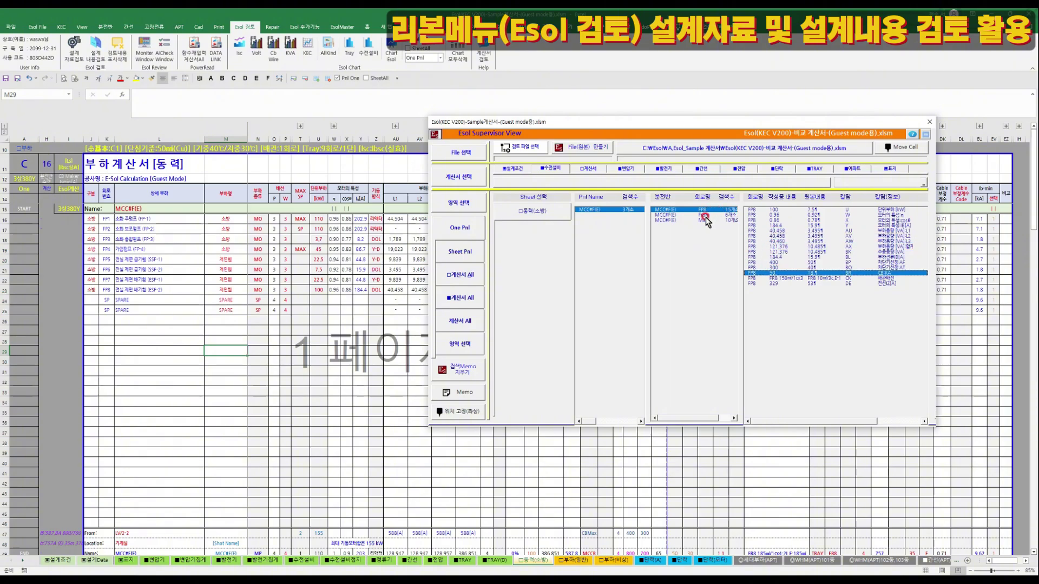
click(756, 216)
click(784, 215)
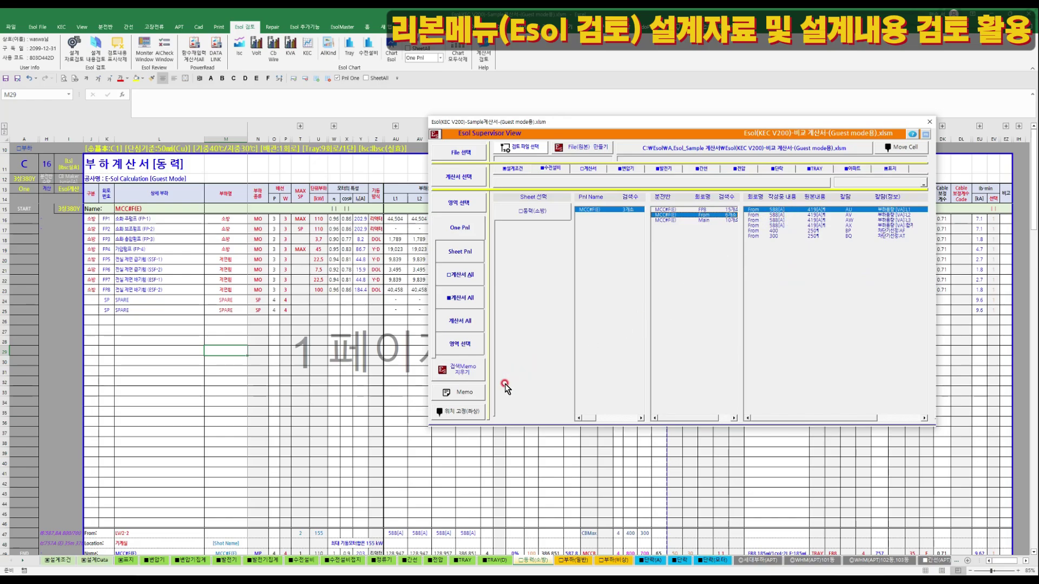
click(460, 414)
click(898, 168)
click(907, 152)
Go through the From and Main row differences of MCC#F(E), locating their load capacity and breaker cells on the sheet.
click(769, 222)
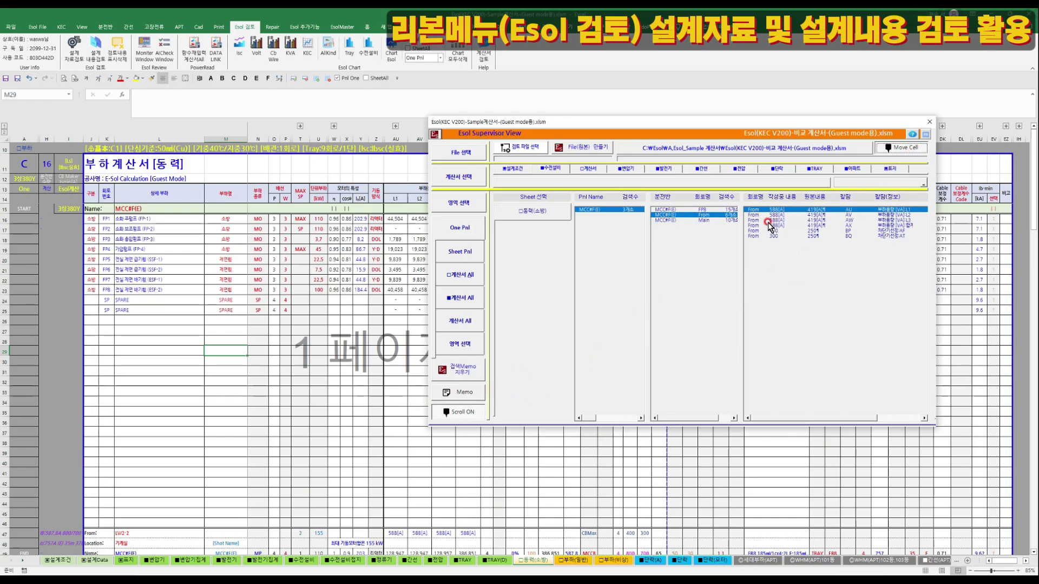
click(749, 226)
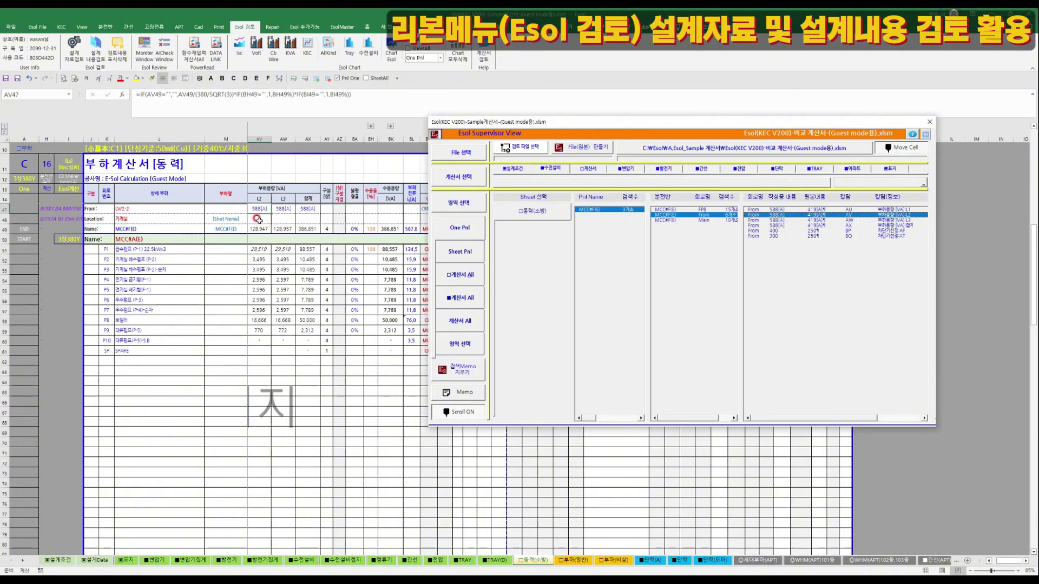
click(288, 220)
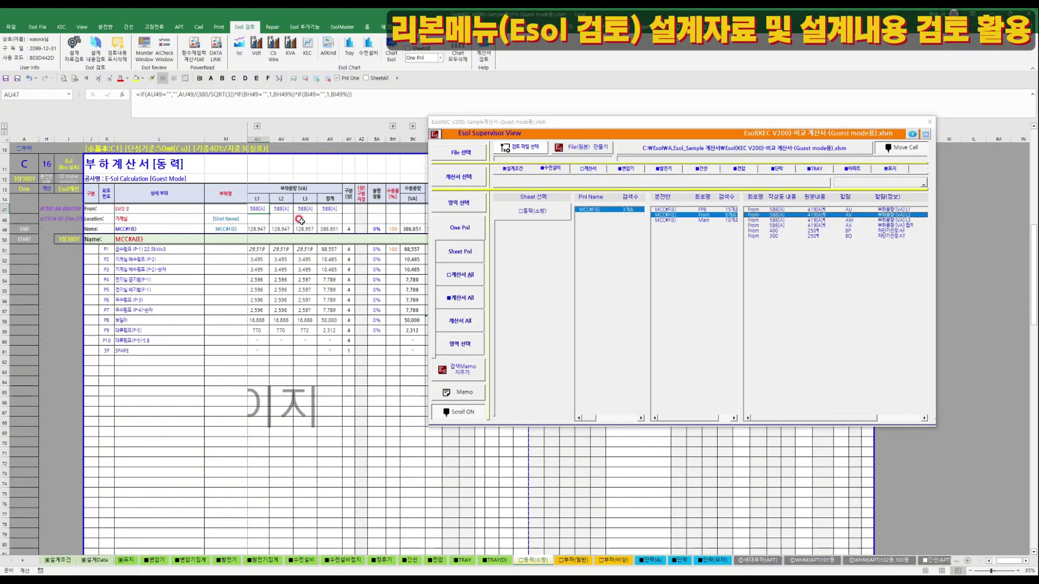
key(Right)
key(Right)
key(Right)
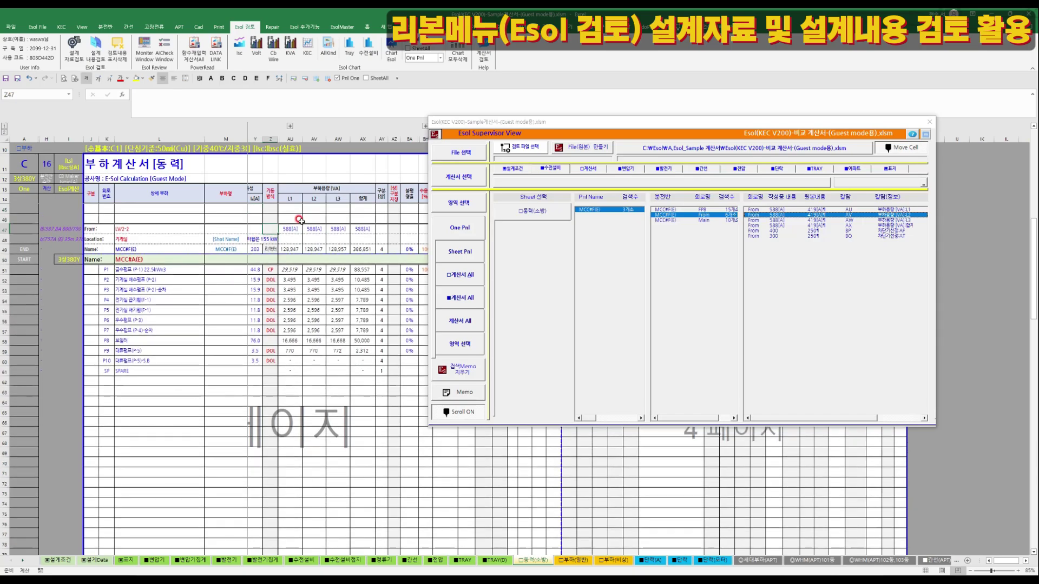
click(774, 225)
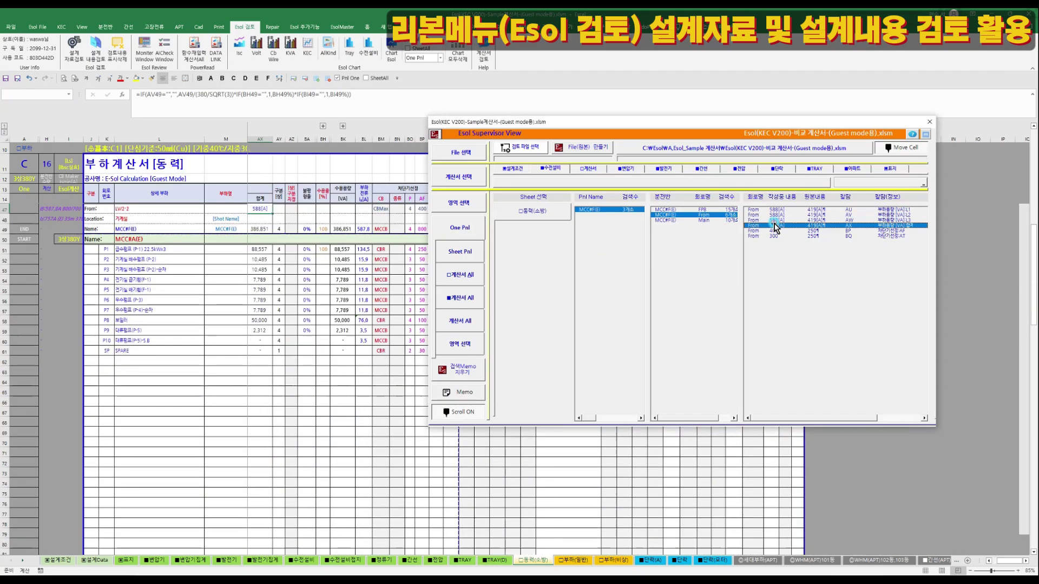
click(774, 237)
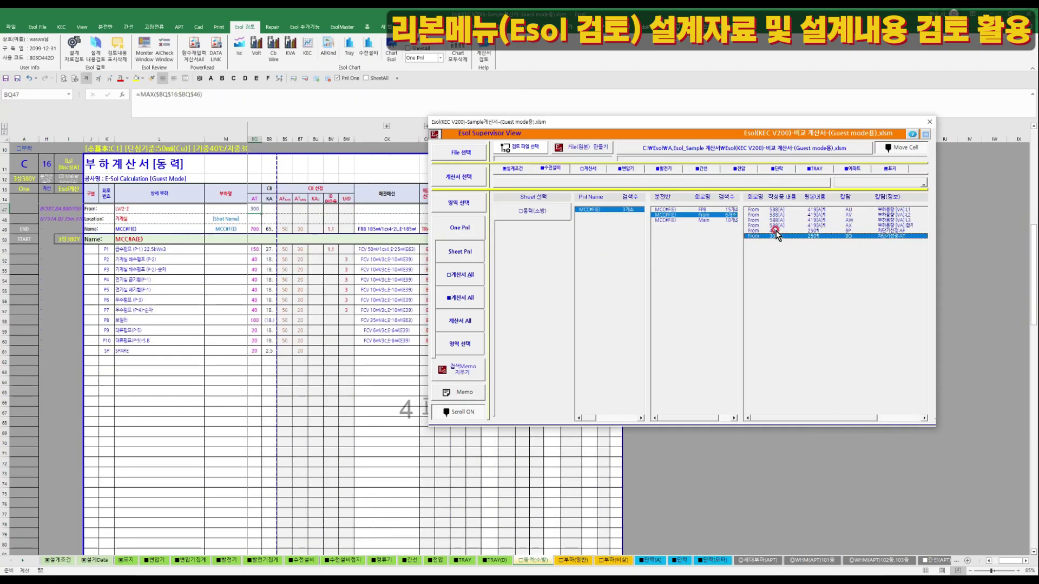
click(776, 231)
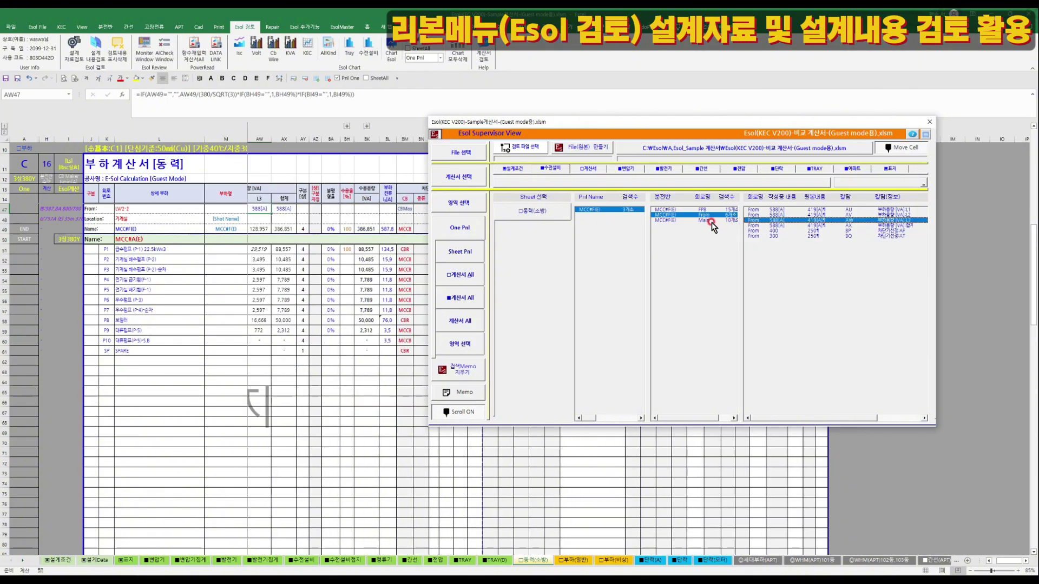
click(710, 220)
click(814, 221)
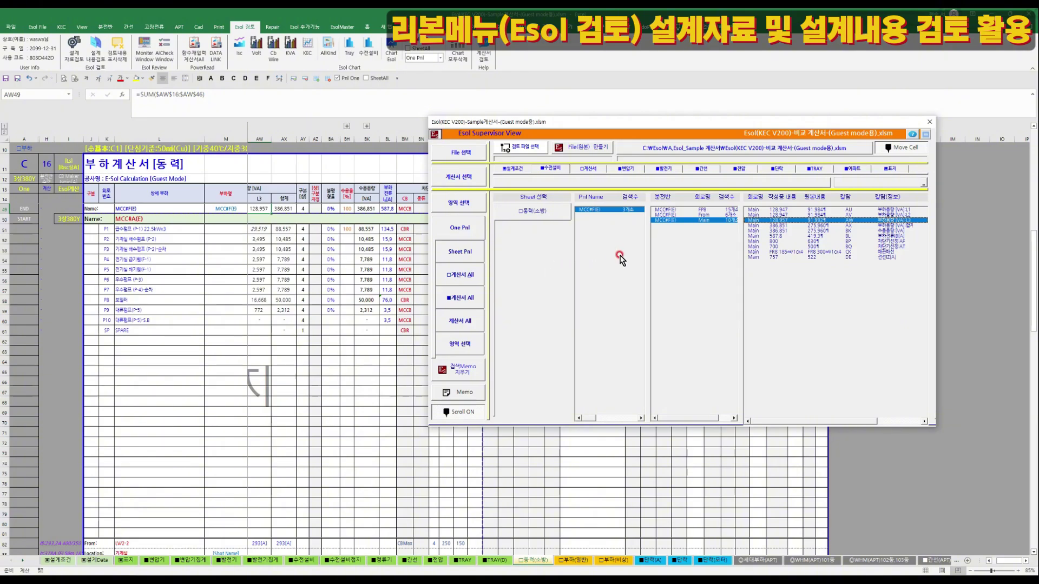
Run the Sheet Pnl comparison for the □동력(소방) sheet and locate circuit FP8's differences.
click(315, 305)
scroll(335, 270, up, 11)
click(315, 259)
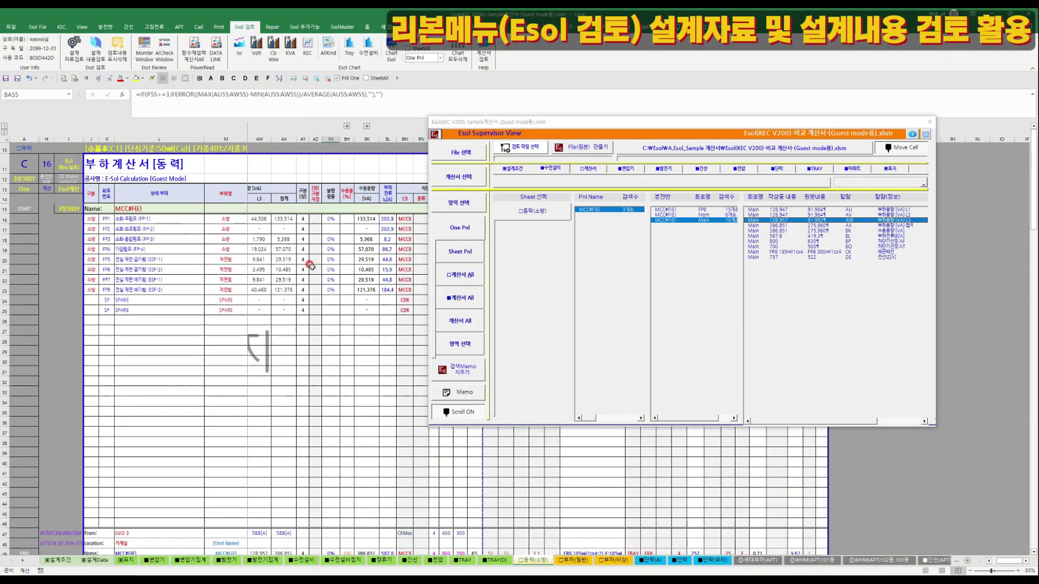
click(466, 253)
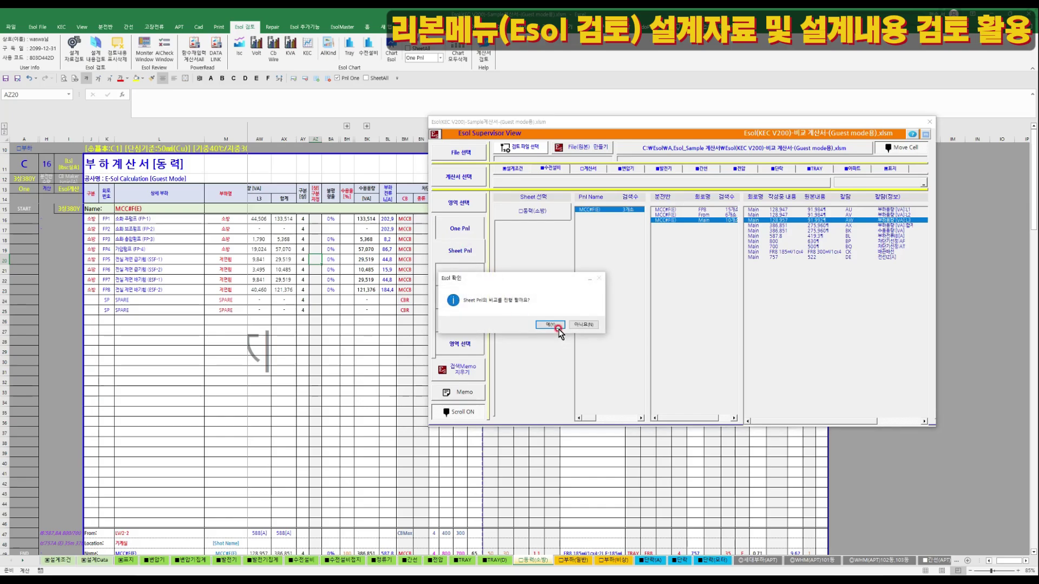
click(557, 326)
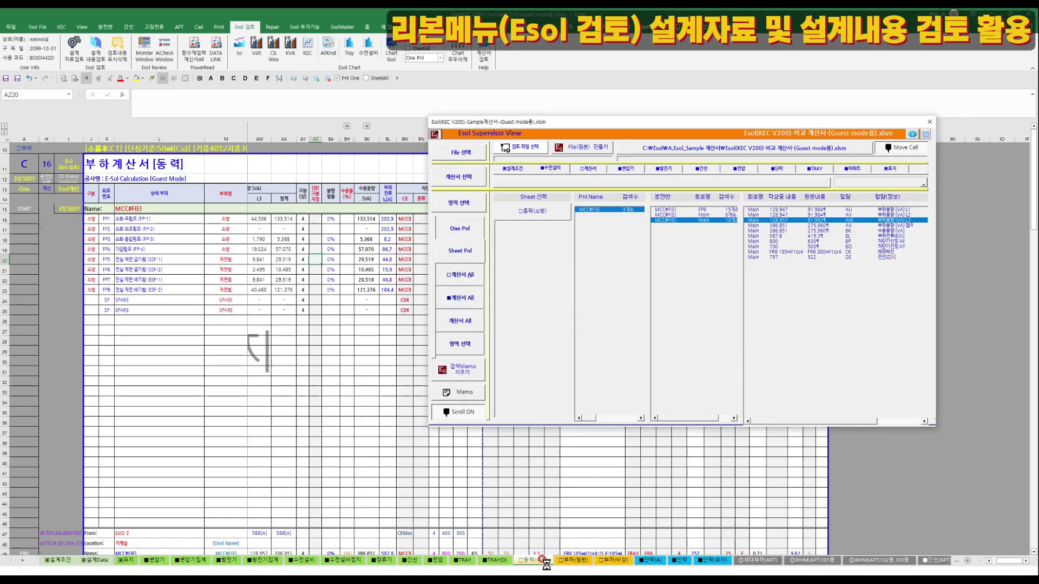
click(587, 327)
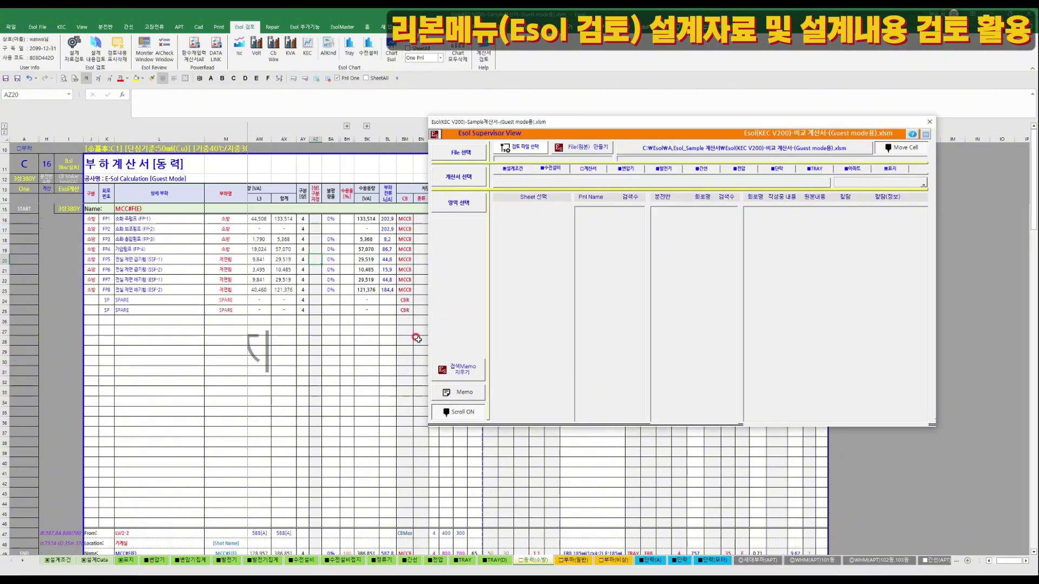
click(698, 210)
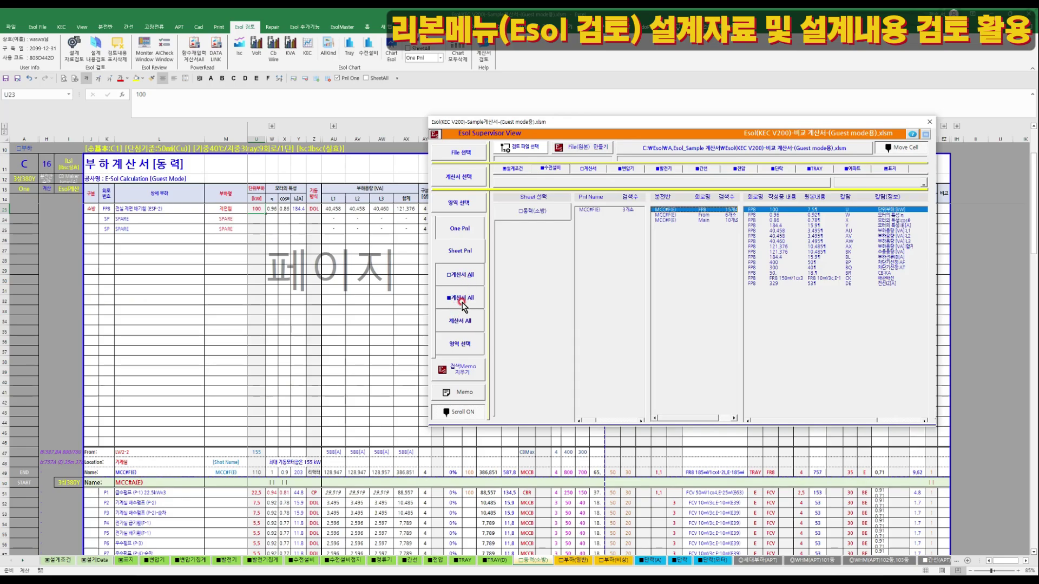
Select the range L18:Y21 and run the selected-area comparison (영역 선택) on it.
click(267, 323)
drag(162, 268, 326, 349)
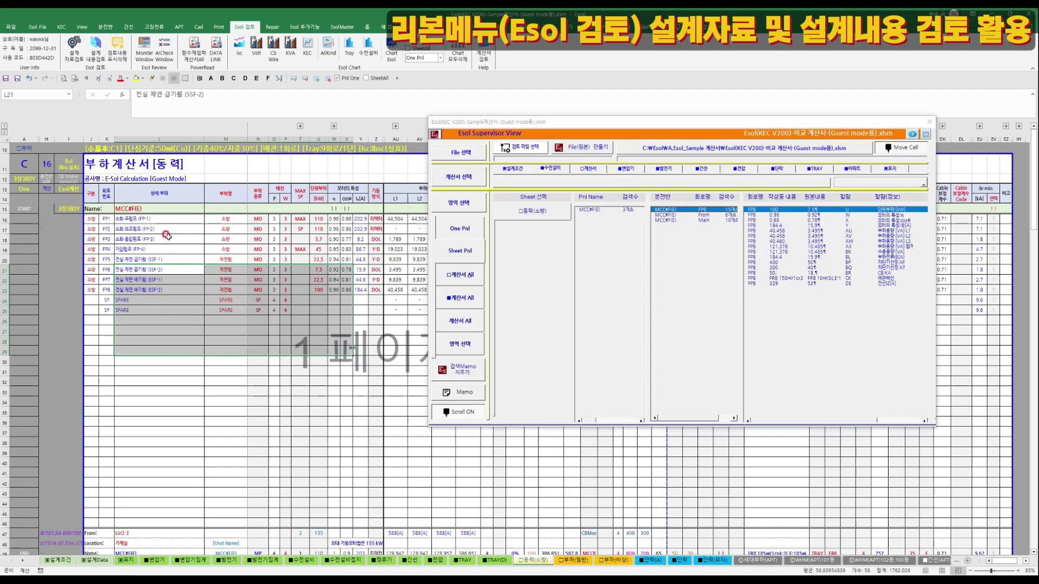
drag(164, 237, 369, 275)
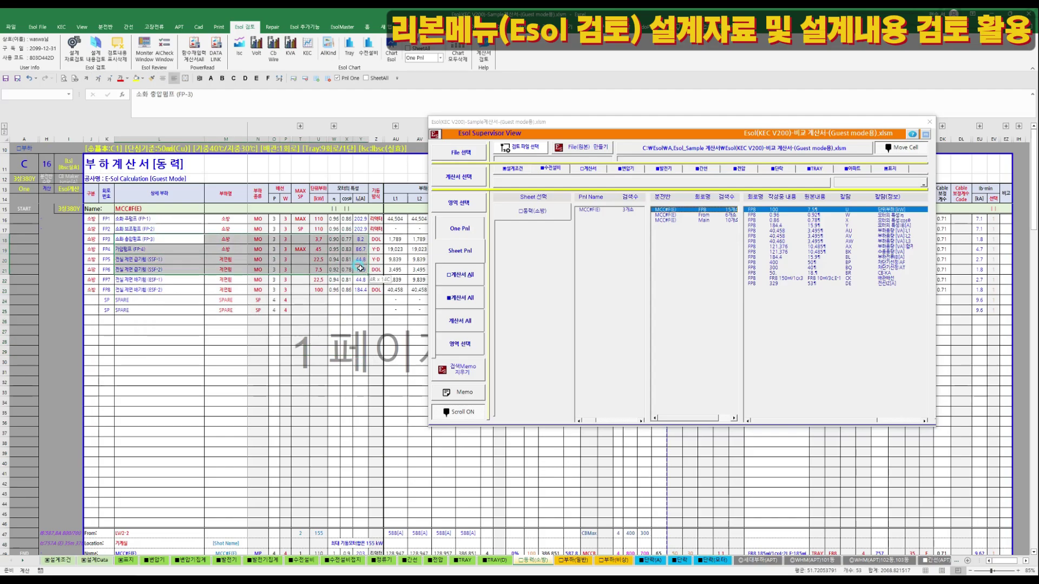
click(472, 344)
click(547, 324)
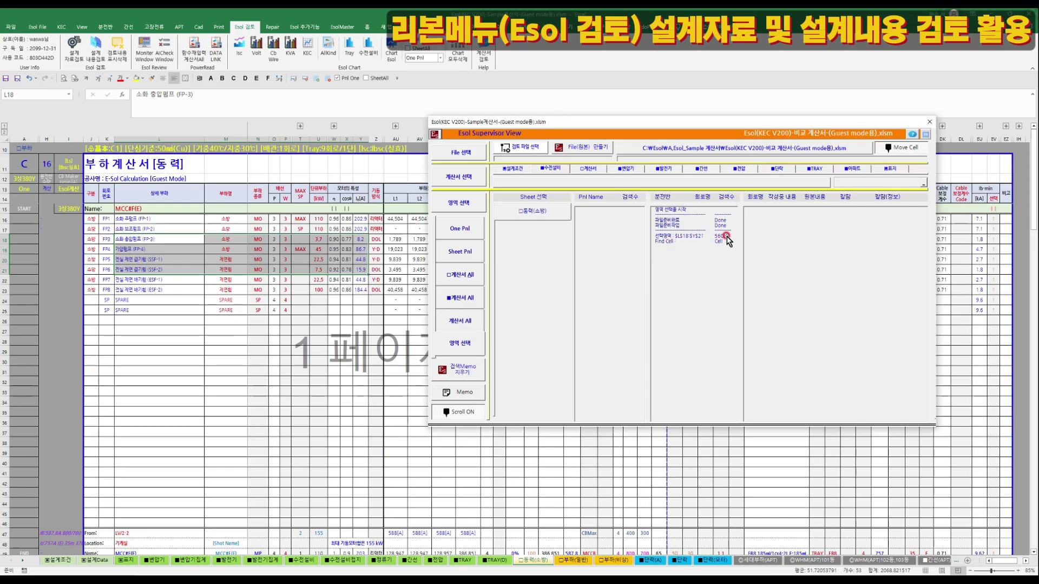
Expand the collapsed column groups to show the voltage, load kW/kVA and unit load kVA columns.
click(302, 126)
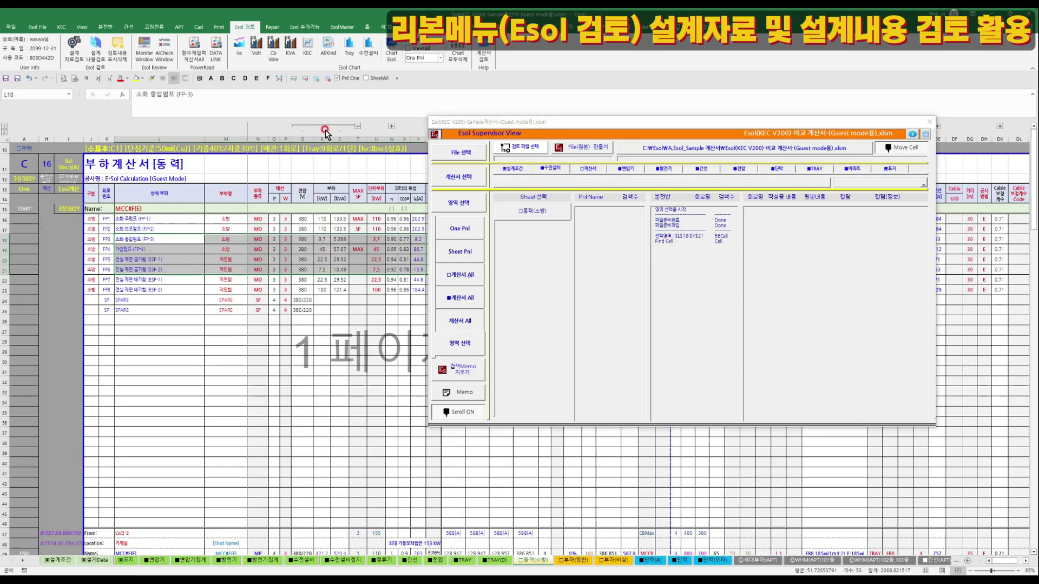
click(397, 125)
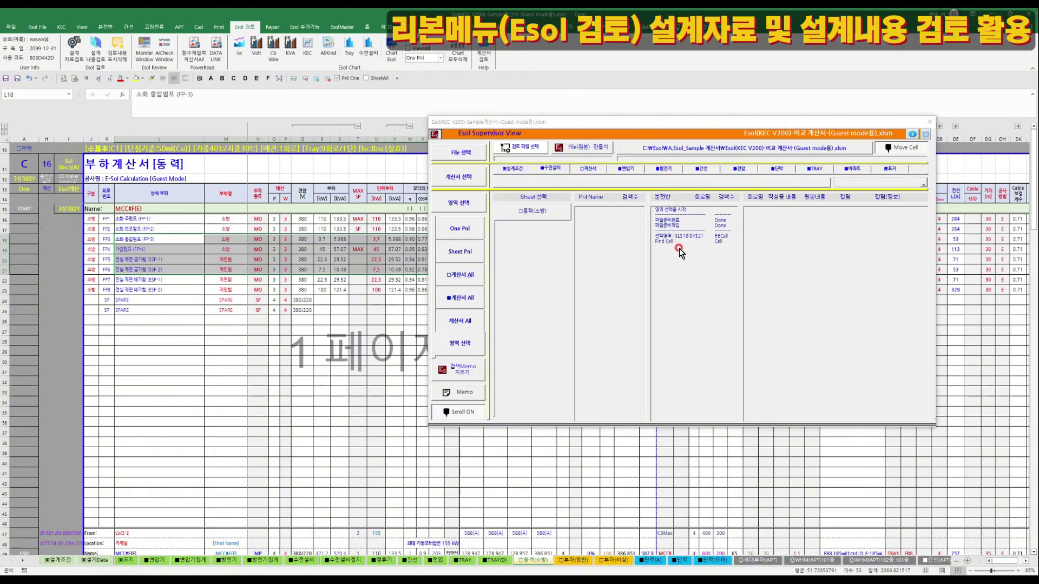
click(814, 244)
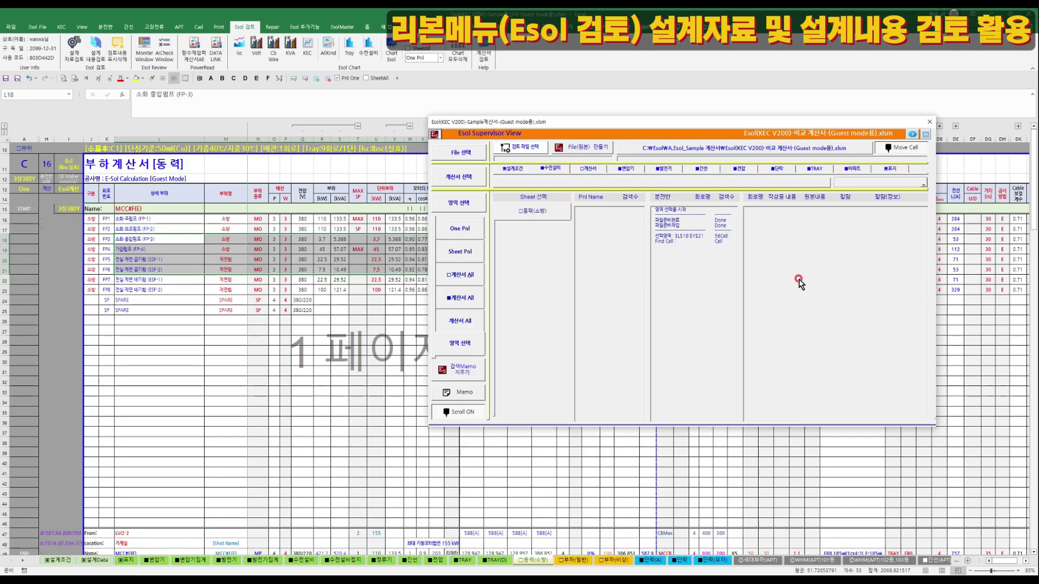
click(240, 320)
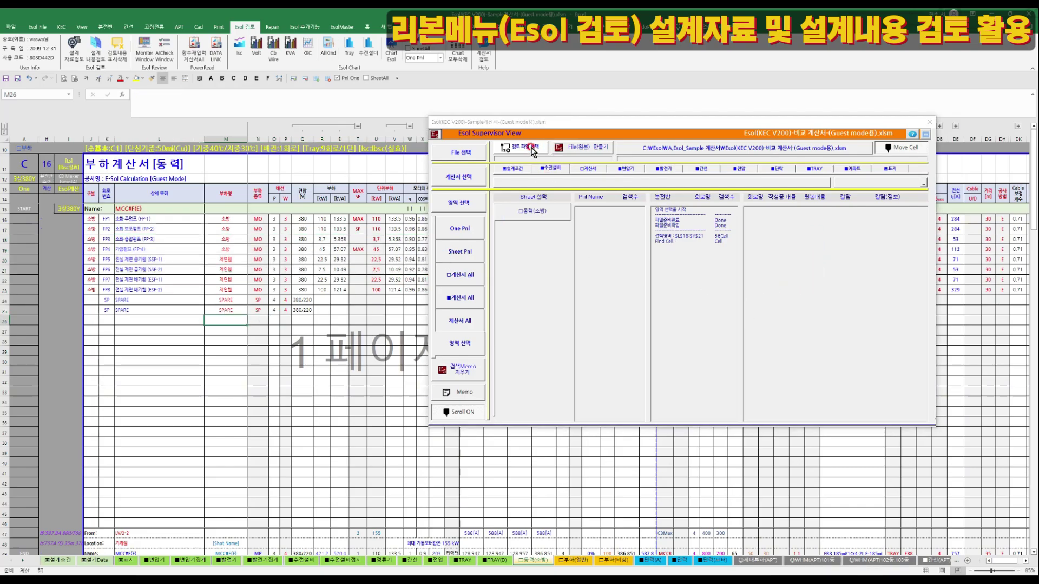
click(274, 281)
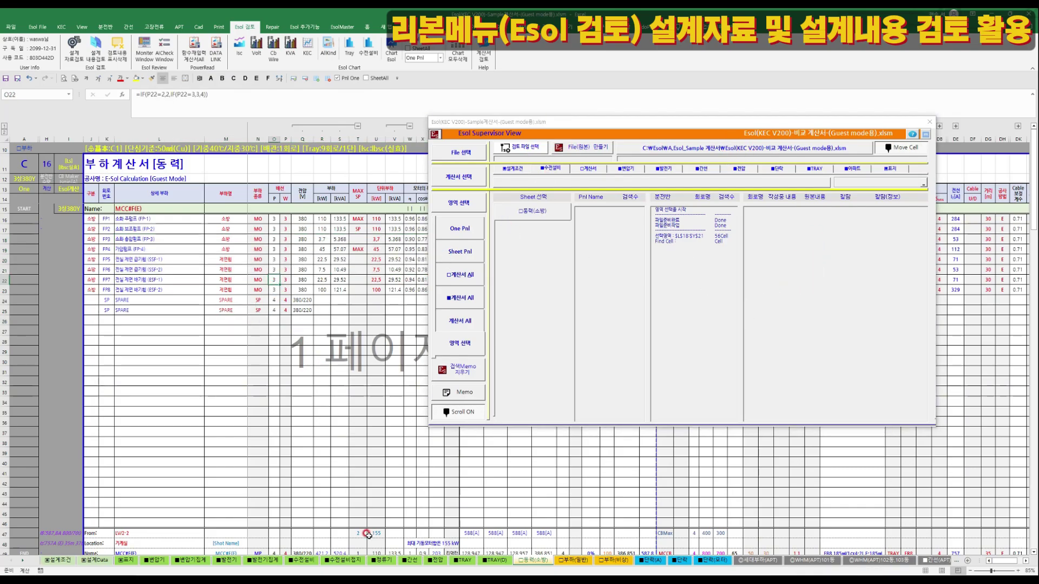
click(500, 500)
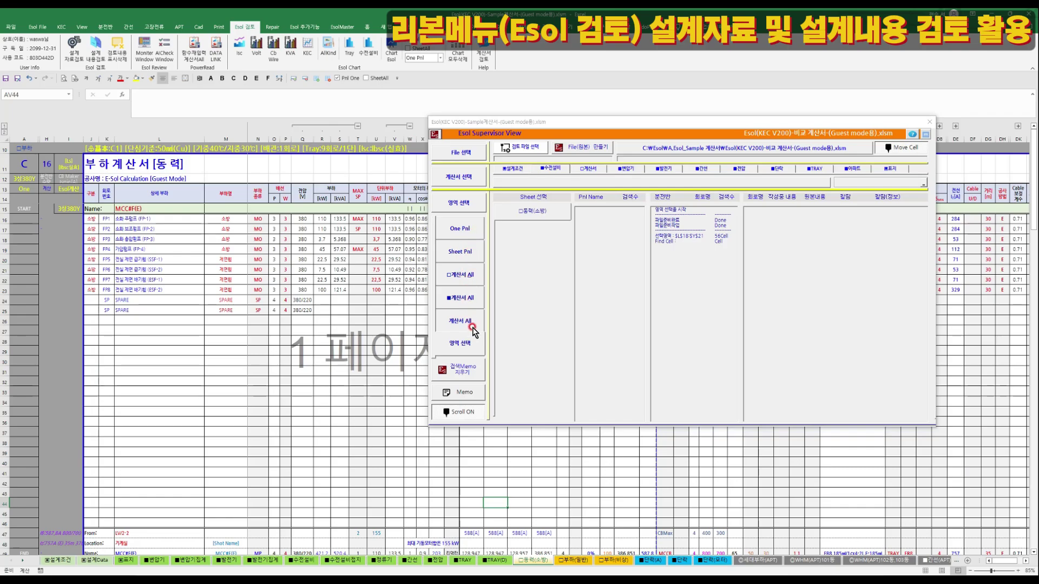
click(681, 225)
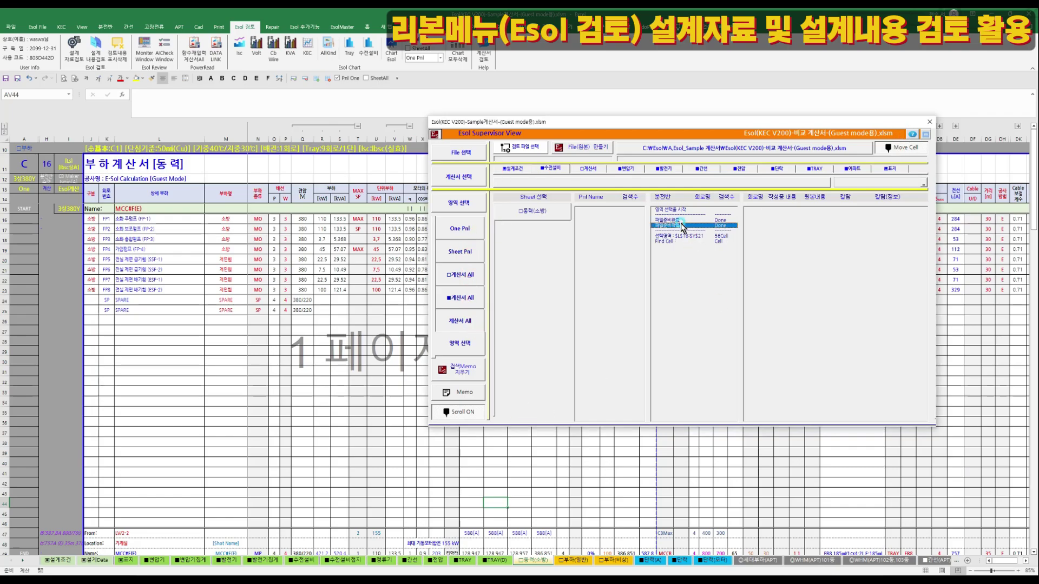
Rerun the One Pnl comparison on panel MCC#F(E), show circuit FP8's differences and close the Supervisor View.
click(209, 279)
click(457, 230)
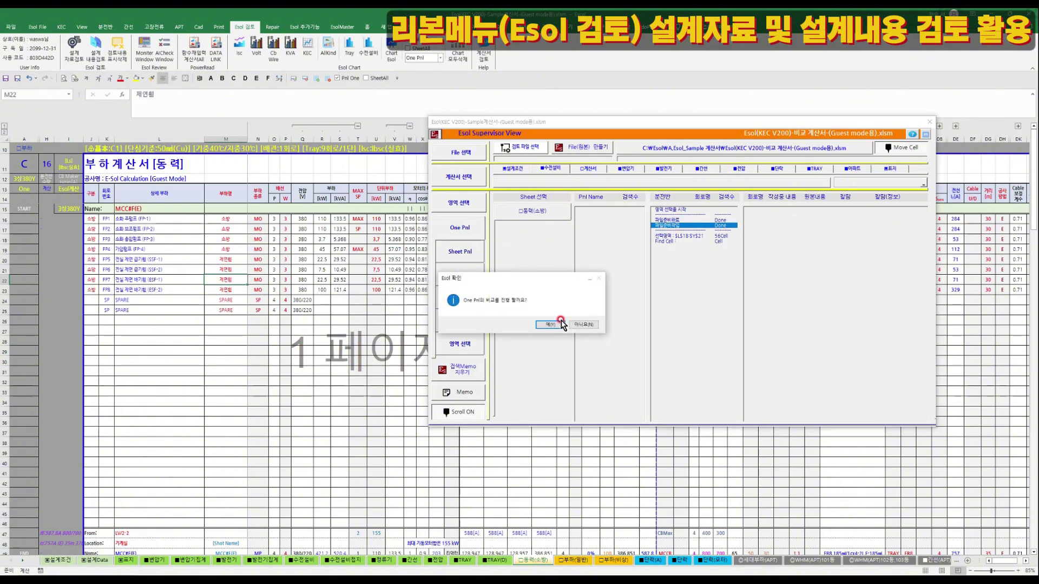
click(560, 323)
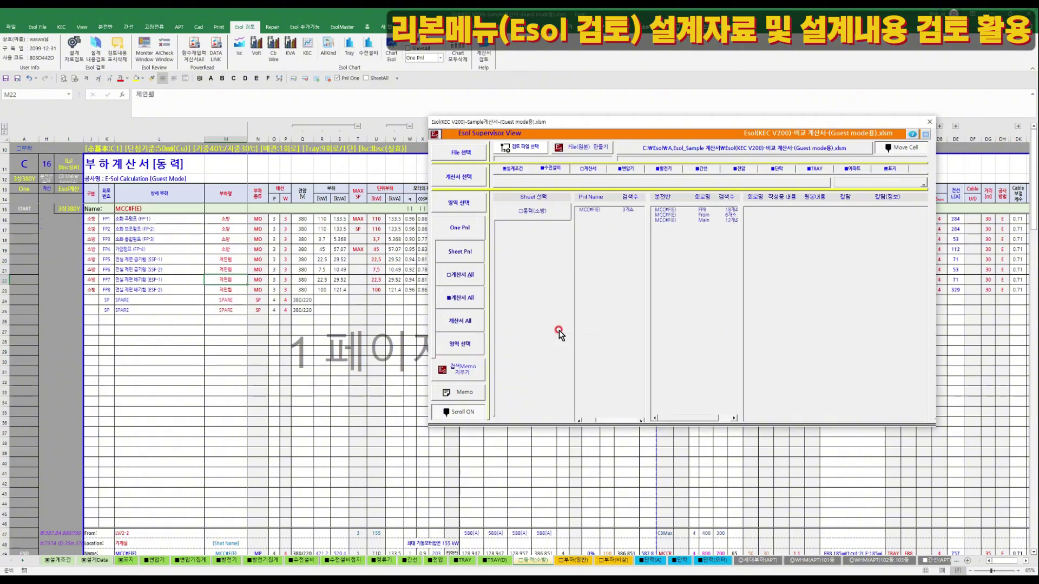
click(672, 211)
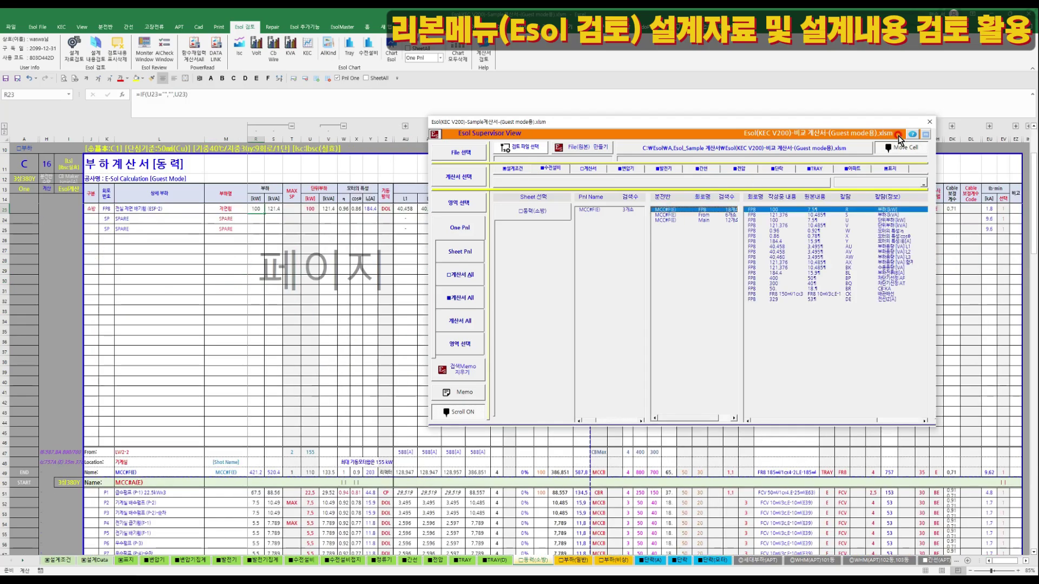
click(929, 122)
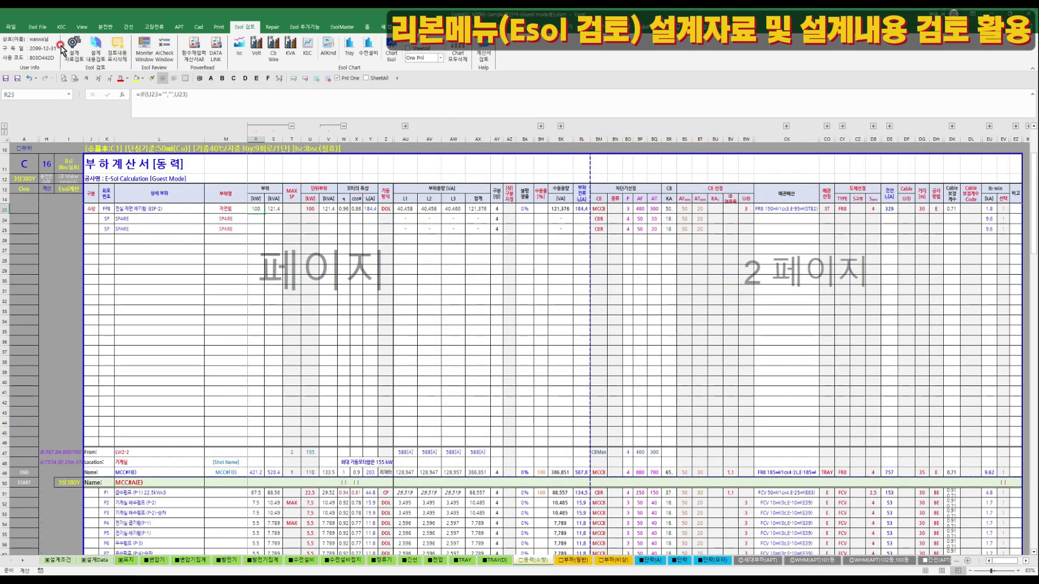